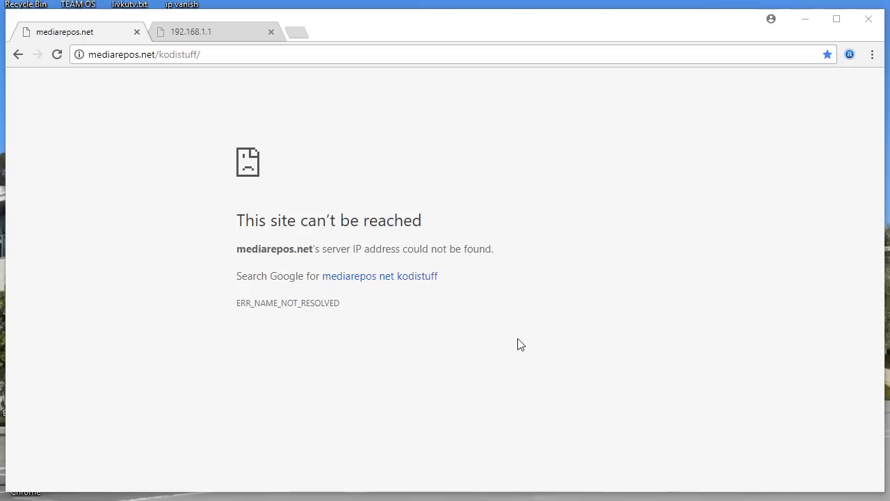
Switch to the 192.168.1.1 tab and select its web address.
{"action": "left_click", "coordinate": [227, 32]}
{"action": "left_click", "coordinate": [104, 31]}
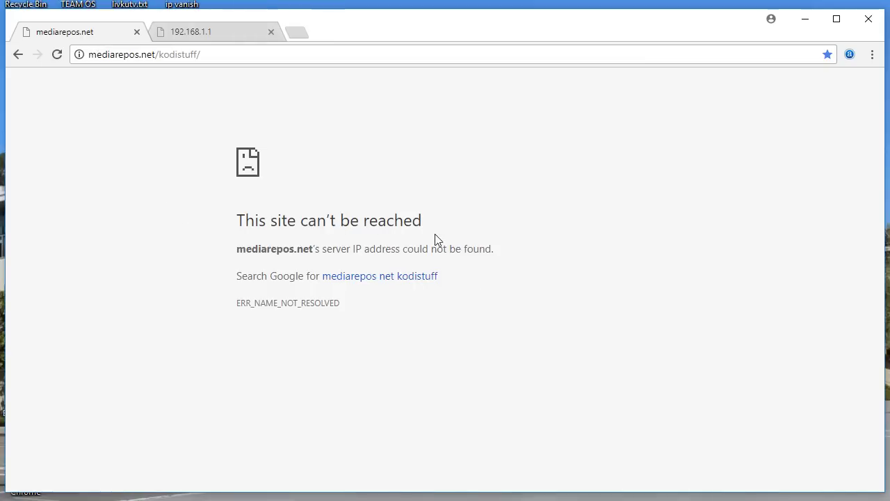
{"action": "left_click", "coordinate": [218, 57]}
{"action": "left_click", "coordinate": [212, 37]}
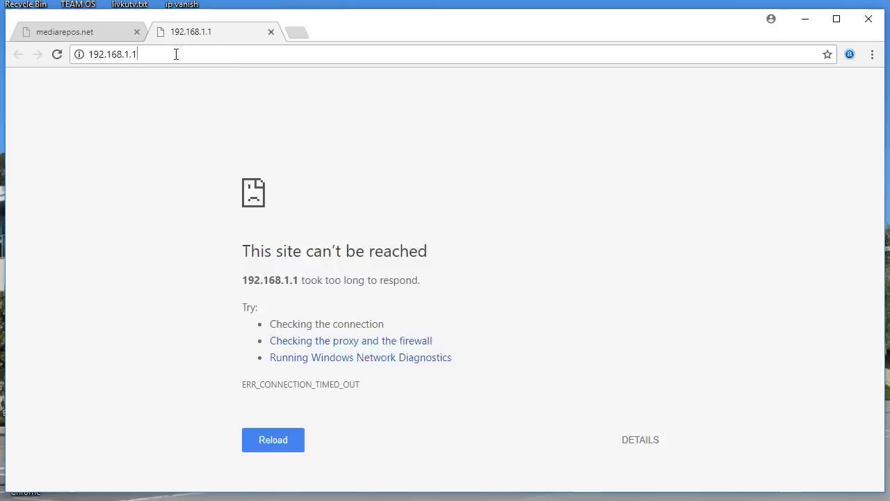
Expand the ERR_CONNECTION_TIMED_OUT error's troubleshooting details and reload the page.
{"action": "left_click", "coordinate": [389, 208]}
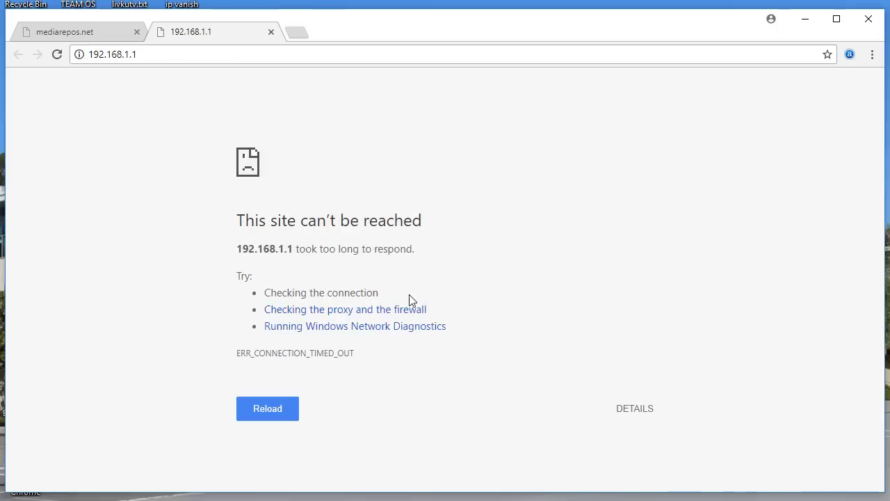
{"action": "left_click", "coordinate": [628, 411]}
{"action": "scroll", "coordinate": [501, 362], "scroll_direction": "down", "scroll_amount": 3}
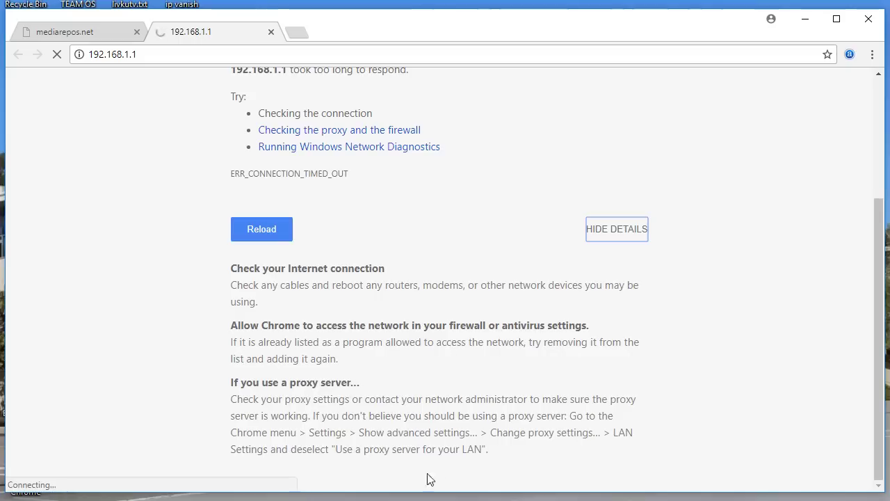
{"action": "scroll", "coordinate": [388, 317], "scroll_direction": "up", "scroll_amount": 3}
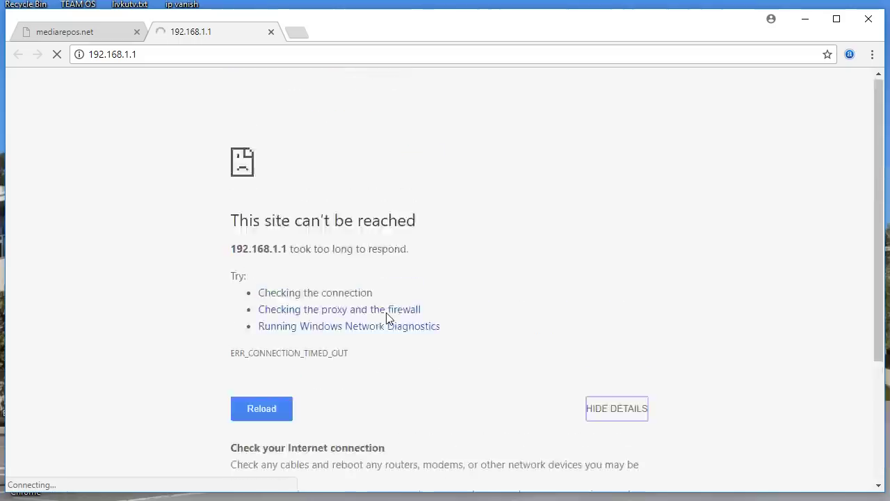
{"action": "scroll", "coordinate": [314, 313], "scroll_direction": "down", "scroll_amount": 3}
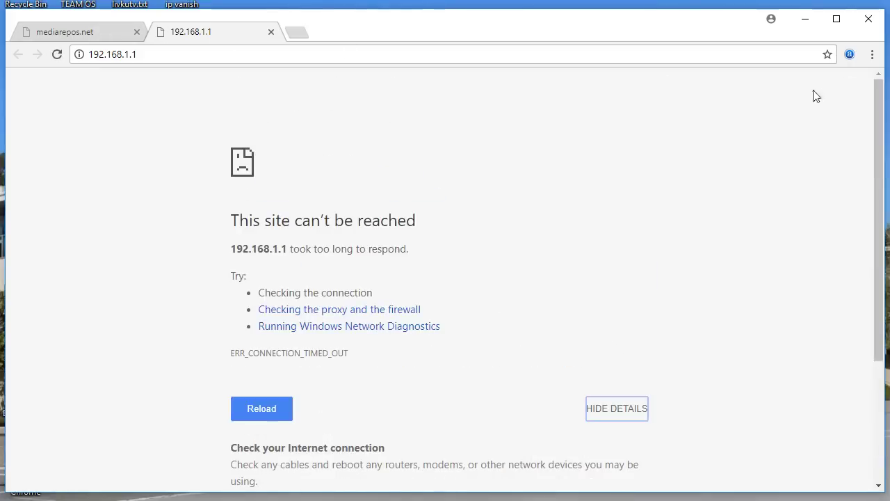
{"action": "left_click", "coordinate": [705, 375]}
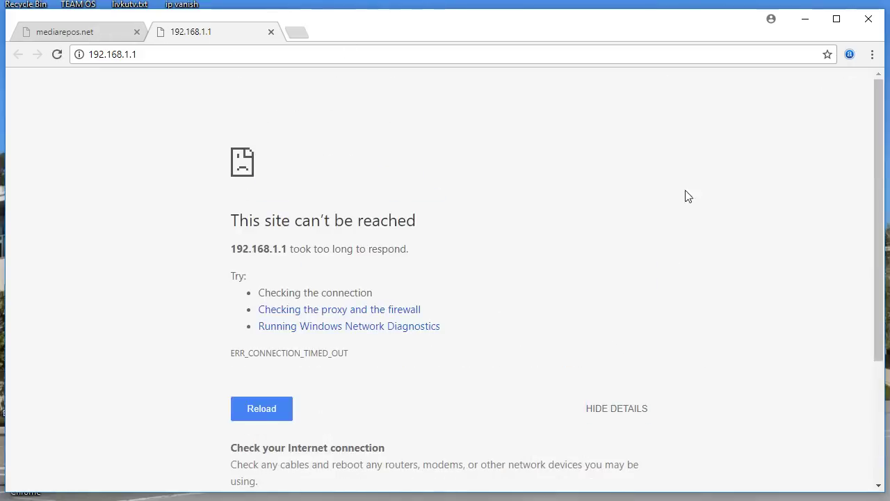
Open Chrome Settings, expand Advanced and scroll to the System section's Open proxy settings.
{"action": "left_click", "coordinate": [873, 56]}
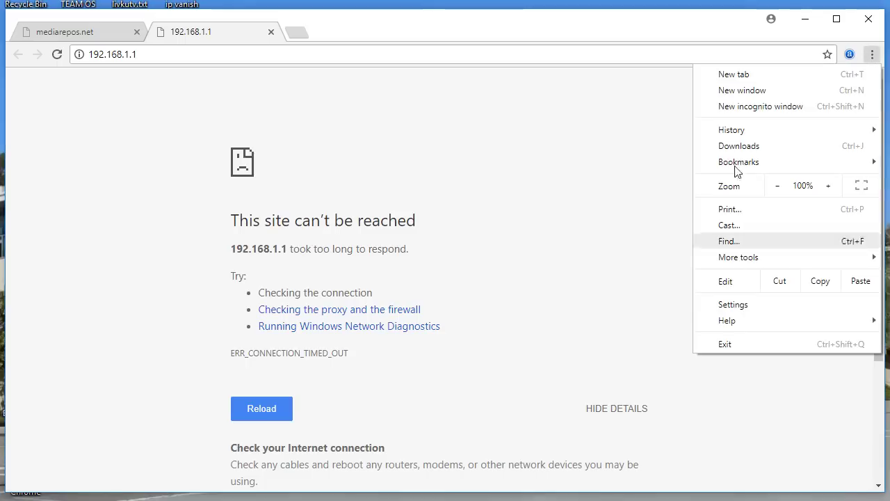
{"action": "left_click", "coordinate": [736, 306]}
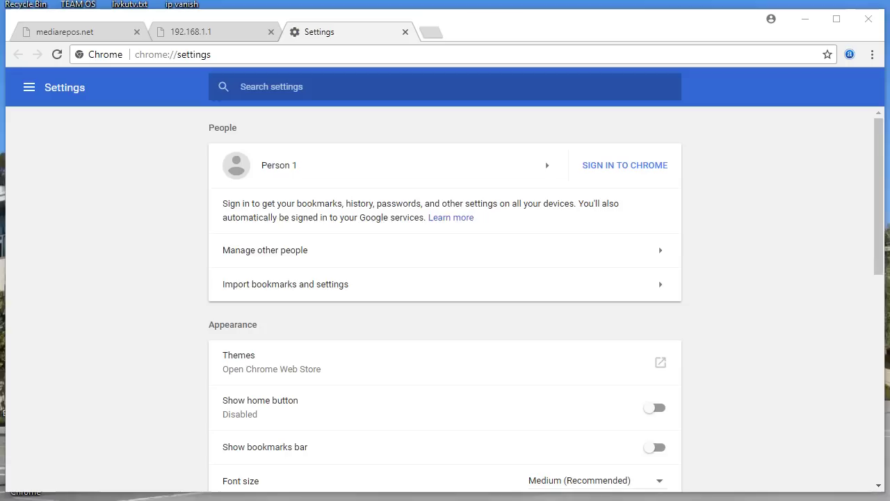
{"action": "scroll", "coordinate": [352, 317], "scroll_direction": "down", "scroll_amount": 7}
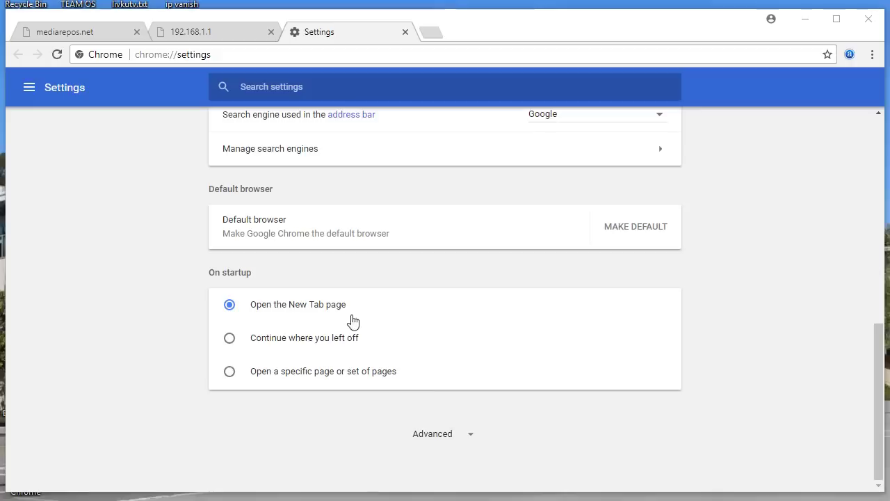
{"action": "left_click", "coordinate": [444, 435]}
{"action": "scroll", "coordinate": [470, 442], "scroll_direction": "down", "scroll_amount": 15}
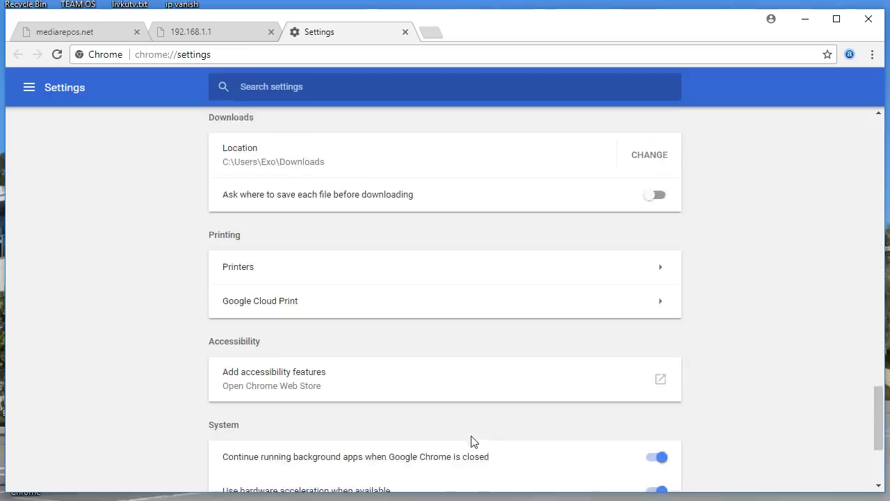
{"action": "scroll", "coordinate": [471, 441], "scroll_direction": "down", "scroll_amount": 3}
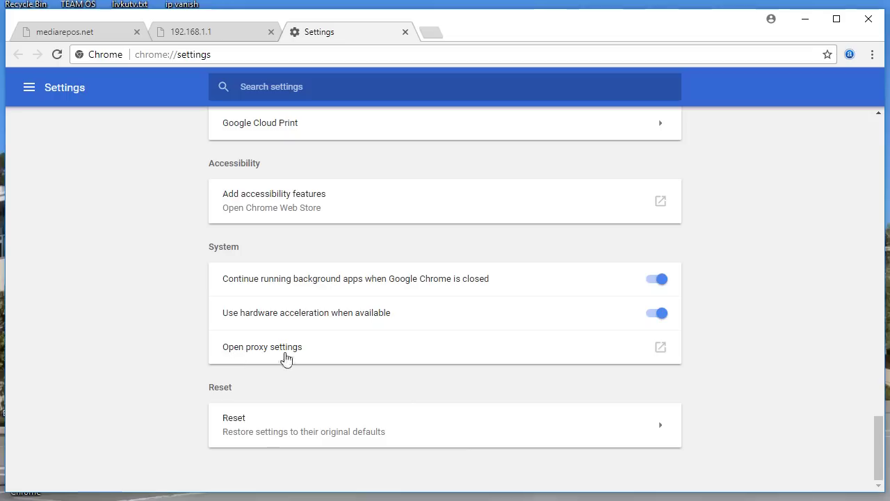
Turn off the LAN proxy server and turn on Automatically detect settings, then save.
{"action": "left_click", "coordinate": [666, 353]}
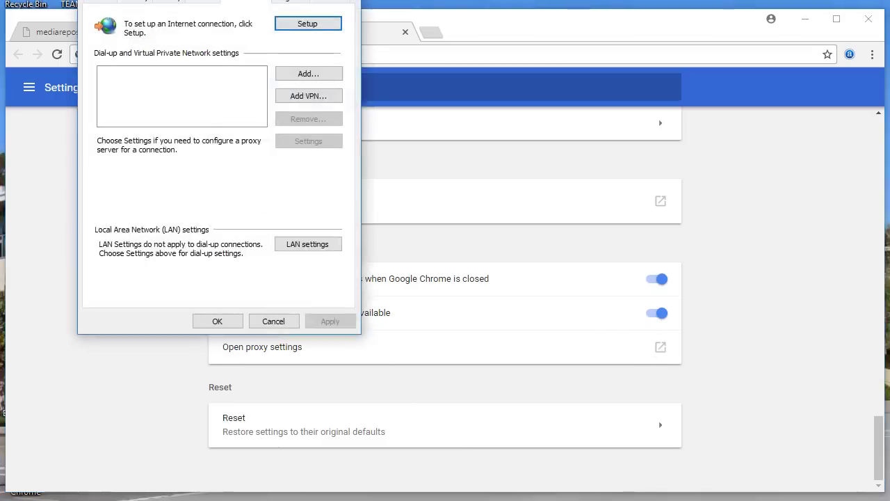
{"action": "left_click_drag", "start_coordinate": [408, 109], "coordinate": [415, 46]}
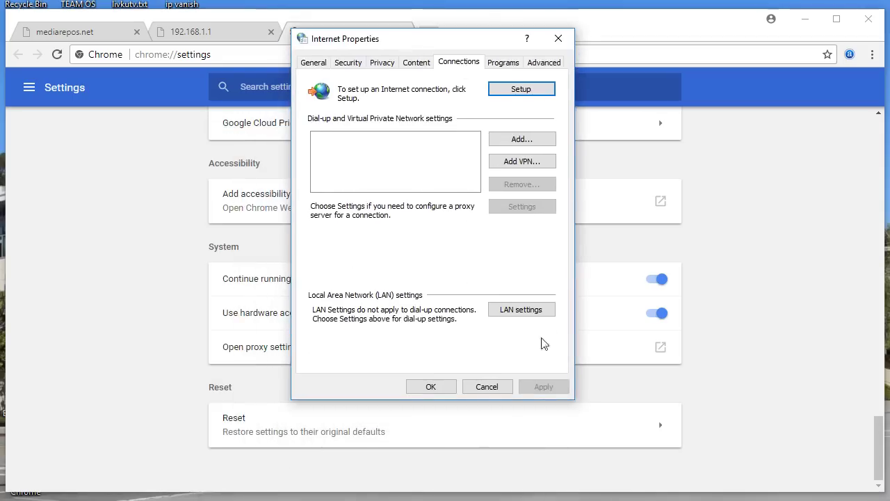
{"action": "left_click", "coordinate": [522, 310]}
{"action": "left_click", "coordinate": [317, 196]}
{"action": "left_click", "coordinate": [317, 121]}
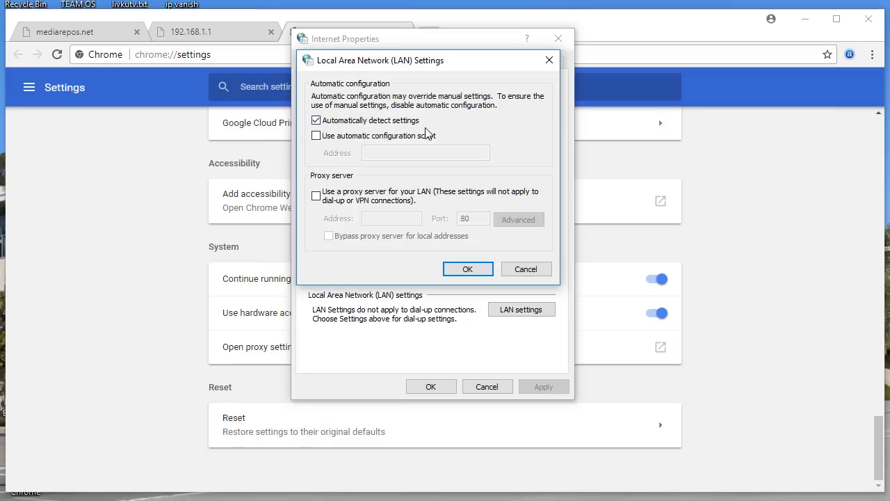
{"action": "left_click", "coordinate": [476, 271]}
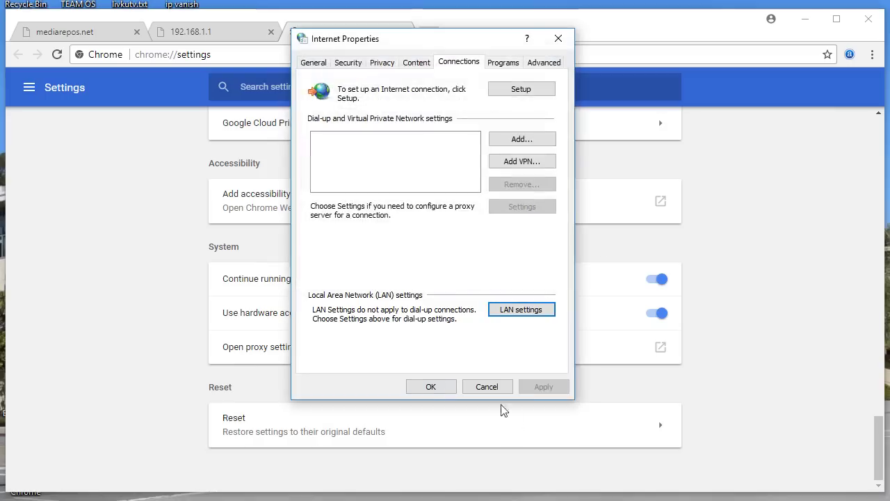
{"action": "left_click", "coordinate": [433, 387]}
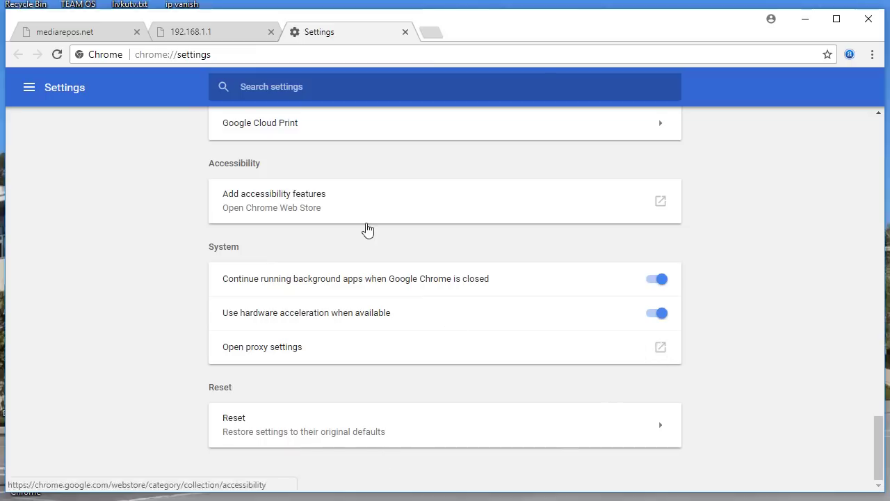
Reopen the LAN settings to verify the proxy change, then close Internet Properties.
{"action": "left_click", "coordinate": [641, 338]}
{"action": "left_click_drag", "start_coordinate": [285, 14], "coordinate": [444, 88]}
{"action": "left_click", "coordinate": [502, 352]}
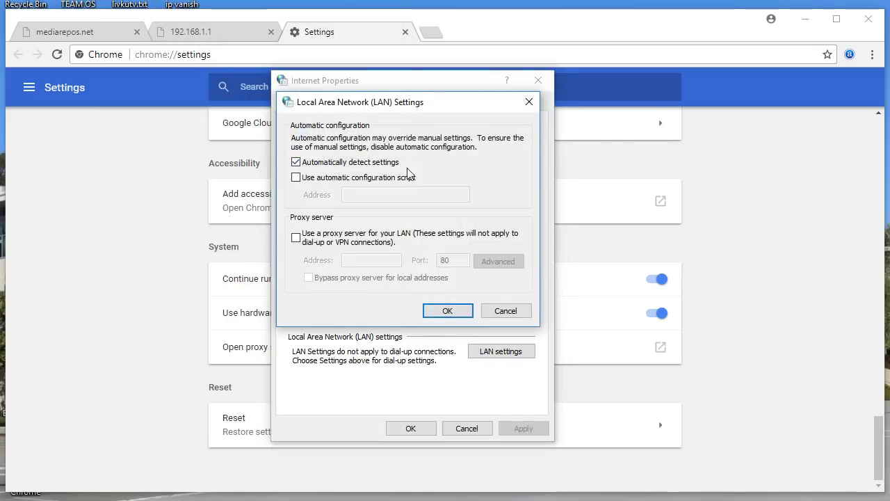
{"action": "left_click", "coordinate": [449, 311]}
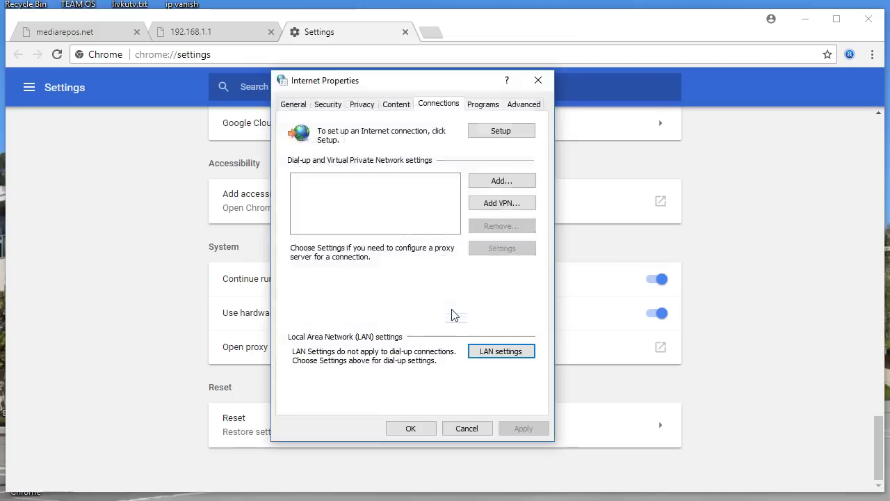
{"action": "left_click", "coordinate": [418, 432]}
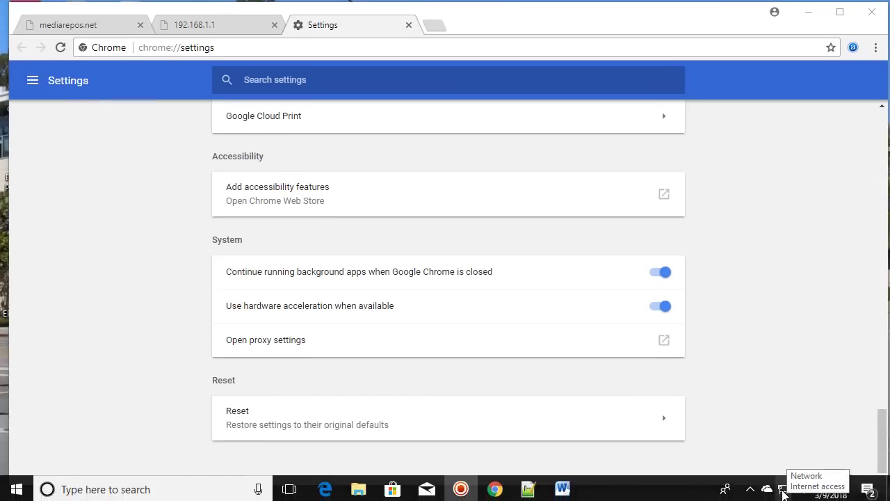
Launch Windows Network Diagnostics via the tray network icon's Troubleshoot problems.
{"action": "right_click", "coordinate": [783, 491]}
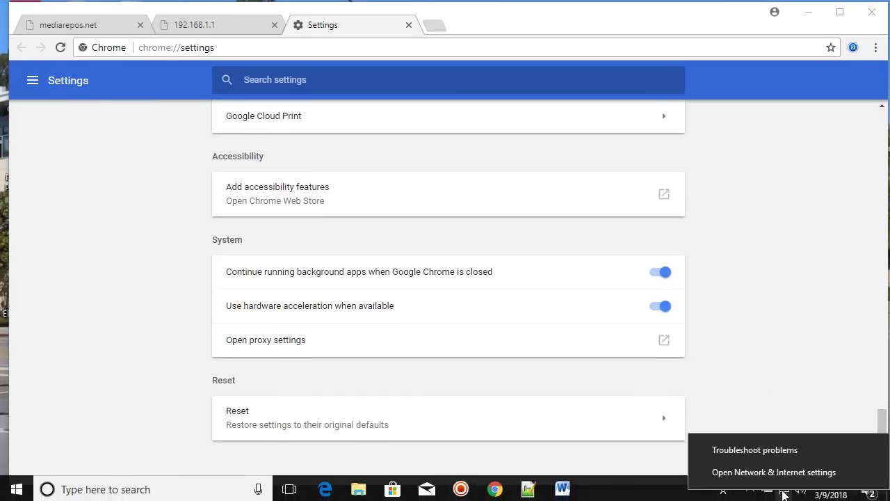
{"action": "left_click", "coordinate": [764, 451]}
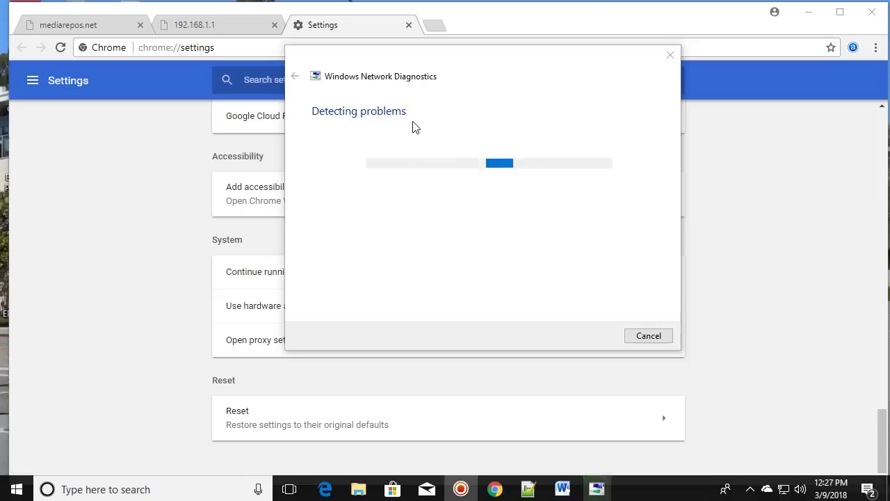
{"action": "left_click_drag", "start_coordinate": [482, 61], "coordinate": [497, 82]}
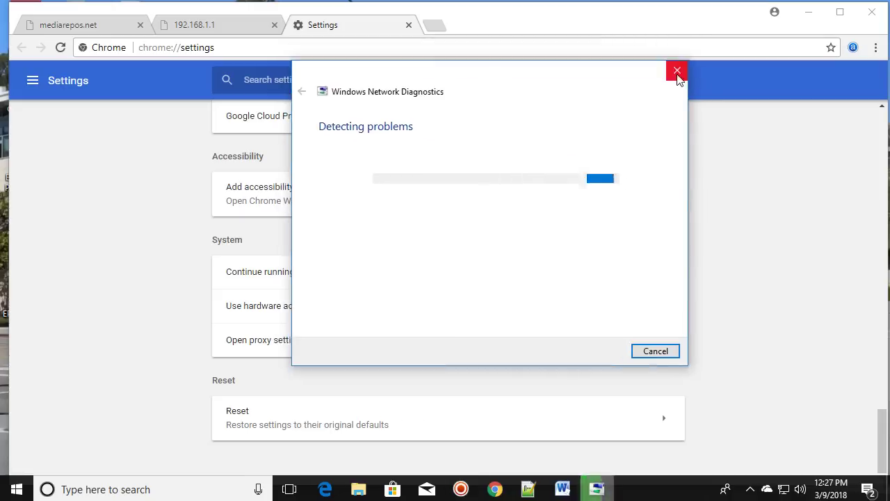
{"action": "right_click", "coordinate": [785, 490]}
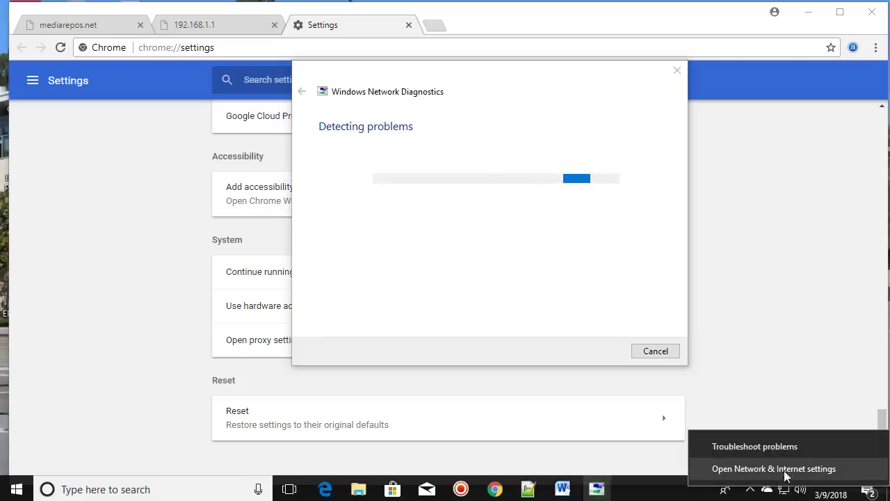
Go to Ethernet settings and select the Ethernet adapter in Network Connections.
{"action": "left_click", "coordinate": [774, 469]}
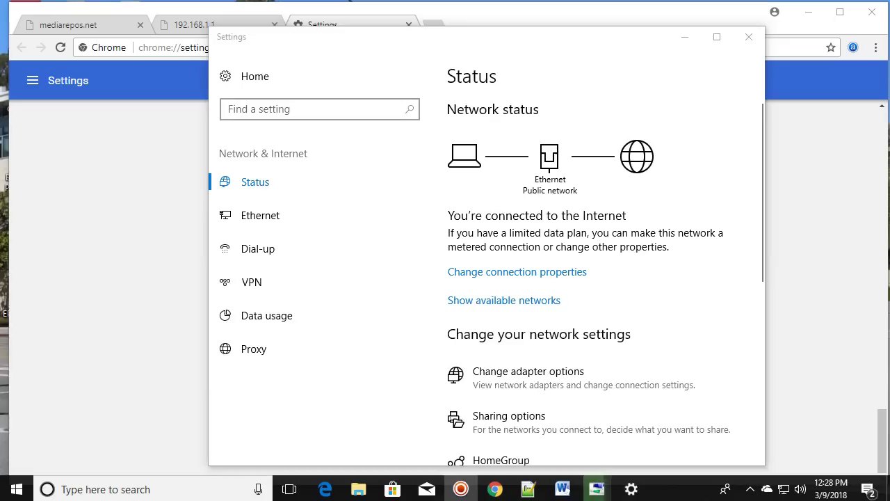
{"action": "left_click", "coordinate": [264, 228]}
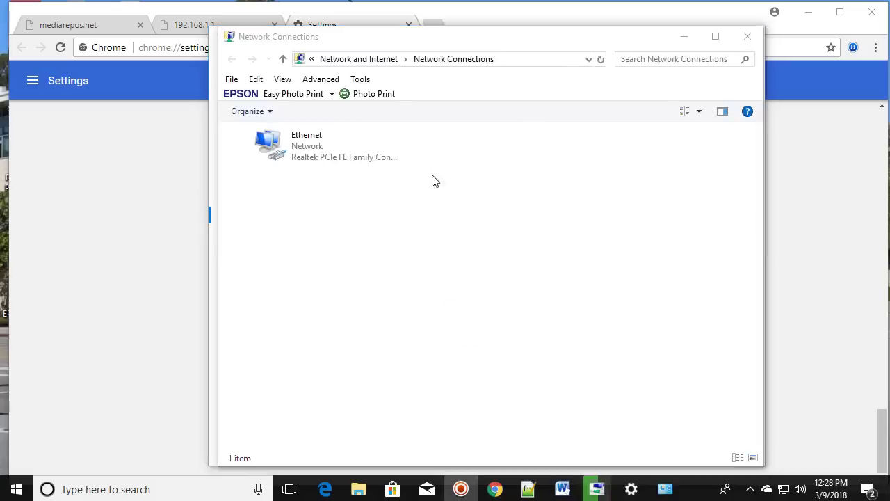
{"action": "left_click", "coordinate": [301, 148]}
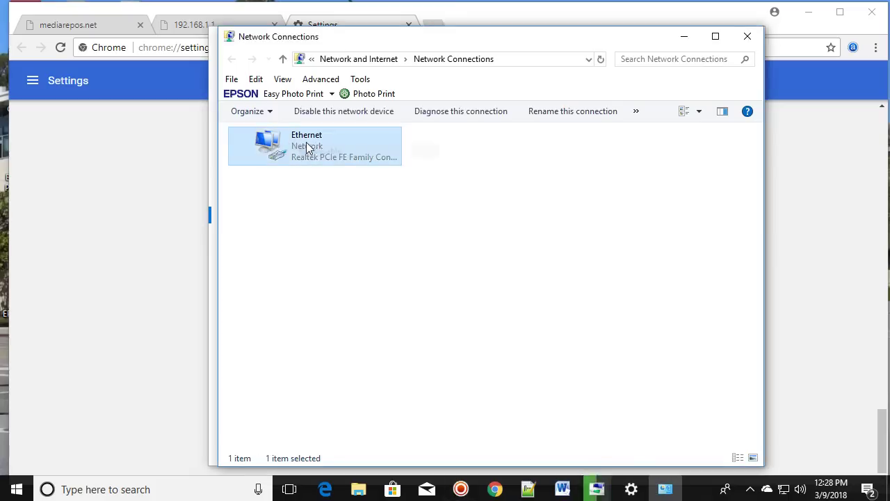
Open the Ethernet adapter's Internet Protocol Version 4 (TCP/IPv4) Properties.
{"action": "right_click", "coordinate": [311, 145]}
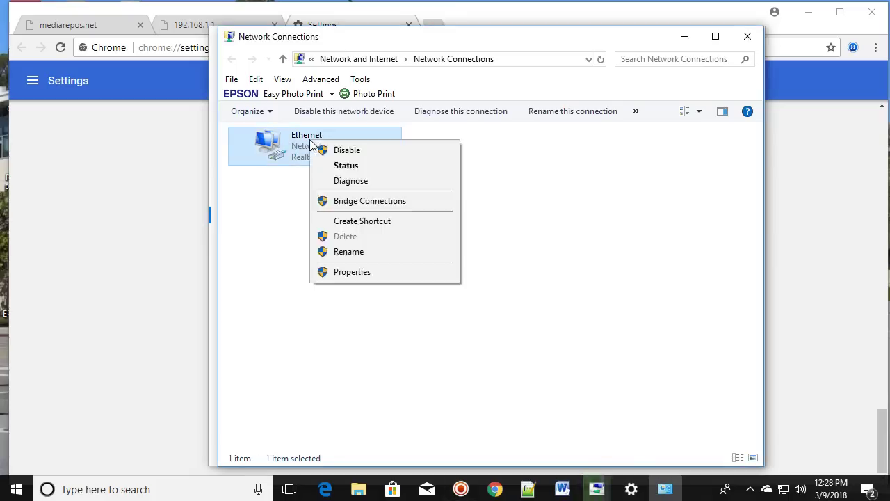
{"action": "left_click", "coordinate": [352, 273]}
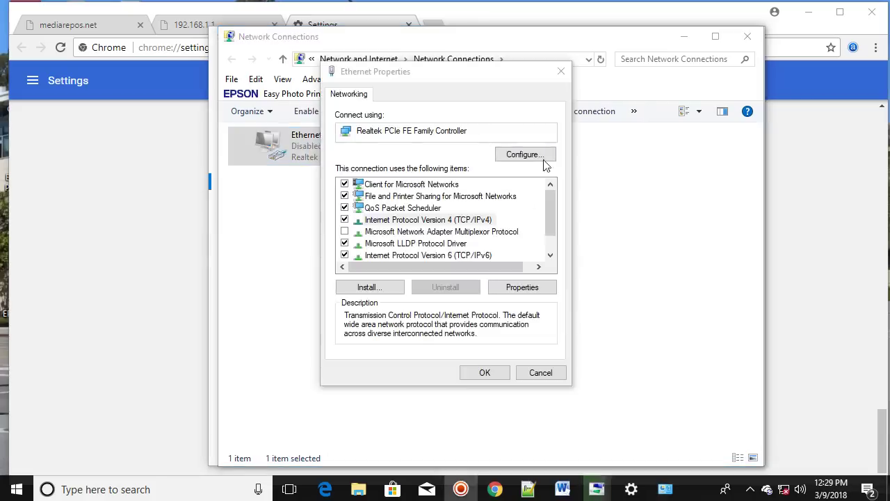
{"action": "left_click", "coordinate": [397, 221]}
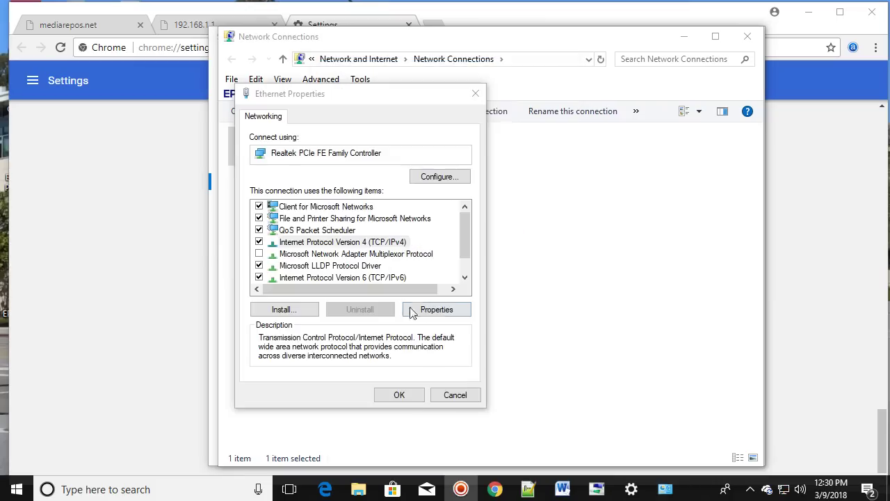
{"action": "left_click", "coordinate": [434, 310]}
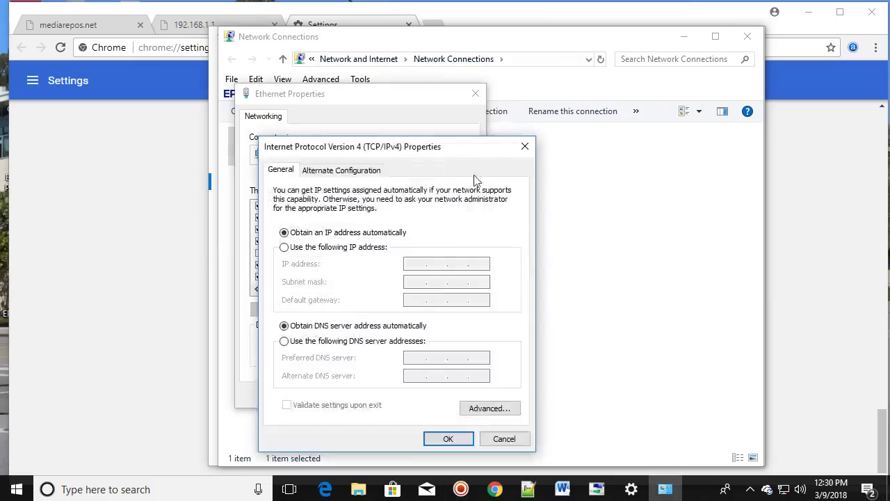
Keep IP address and DNS server on Obtain automatically, then close both Ethernet dialogs.
{"action": "left_click_drag", "start_coordinate": [436, 153], "coordinate": [528, 87]}
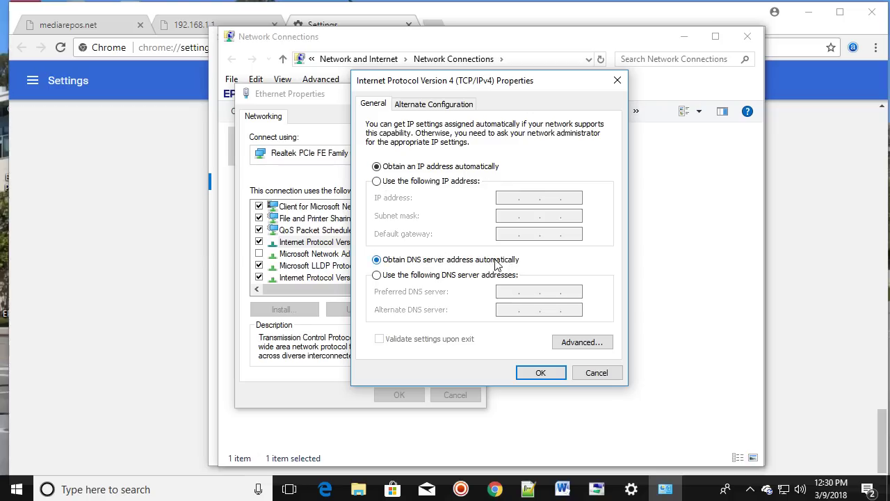
{"action": "left_click", "coordinate": [376, 275]}
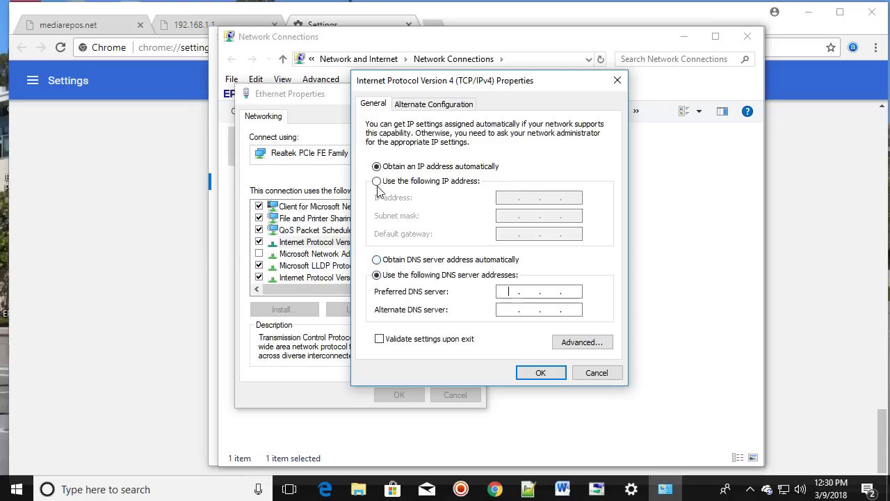
{"action": "left_click", "coordinate": [376, 181]}
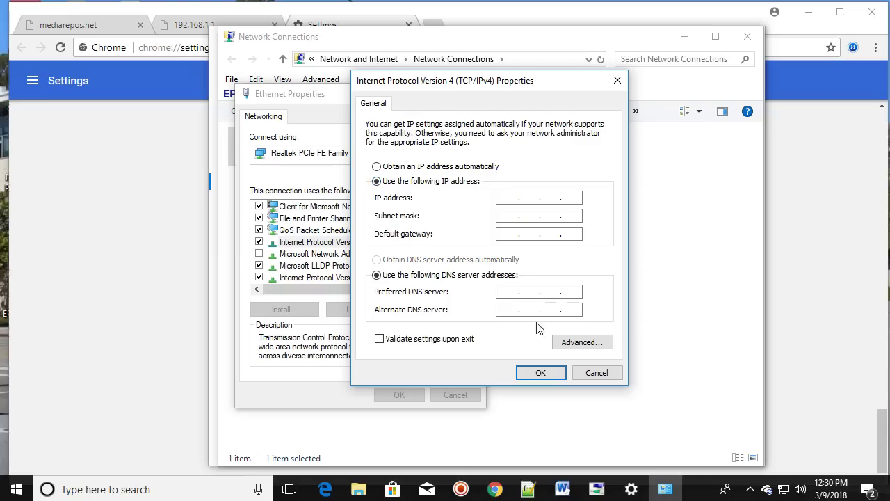
{"action": "left_click", "coordinate": [376, 167]}
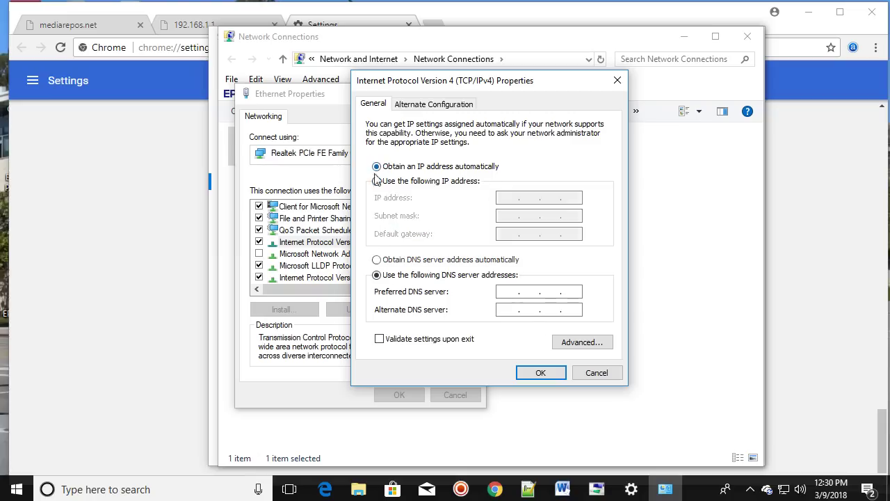
{"action": "left_click", "coordinate": [376, 260]}
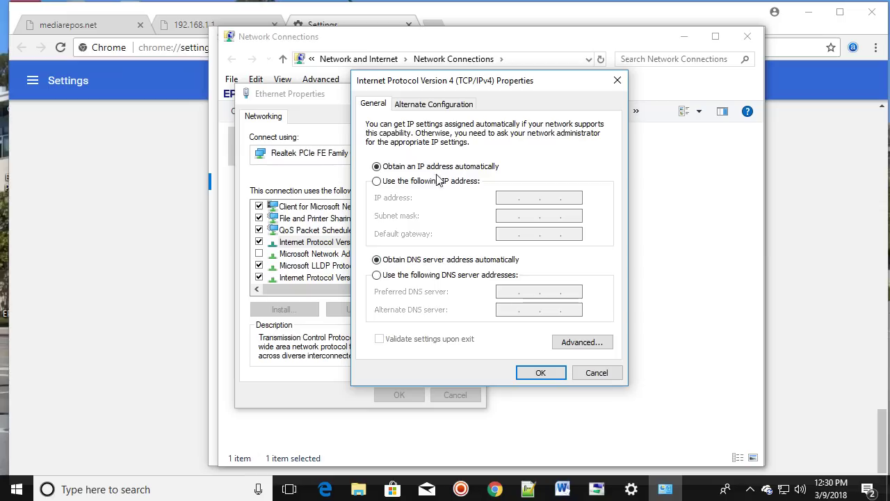
{"action": "left_click", "coordinate": [377, 181]}
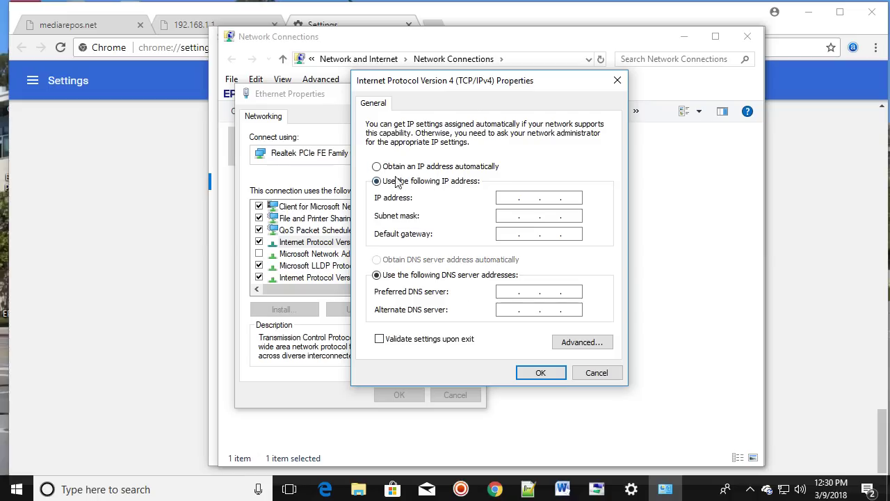
{"action": "left_click", "coordinate": [376, 167]}
{"action": "left_click", "coordinate": [376, 259]}
{"action": "left_click", "coordinate": [541, 374]}
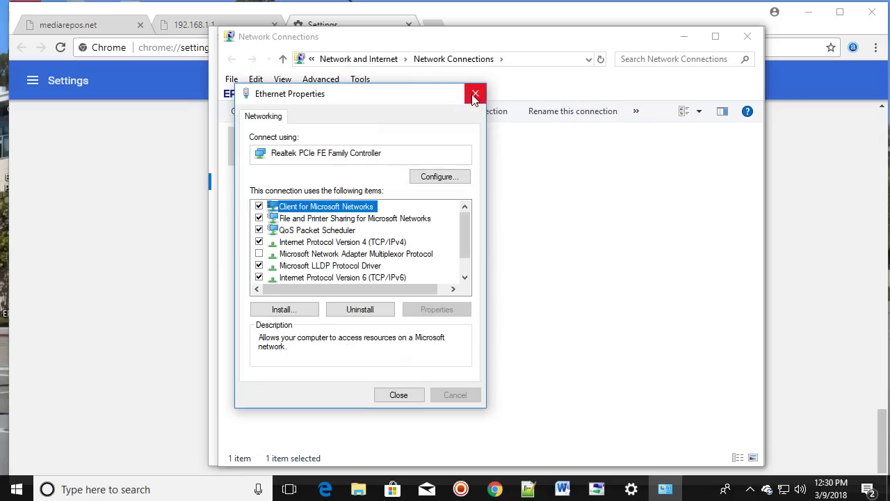
{"action": "left_click", "coordinate": [399, 394]}
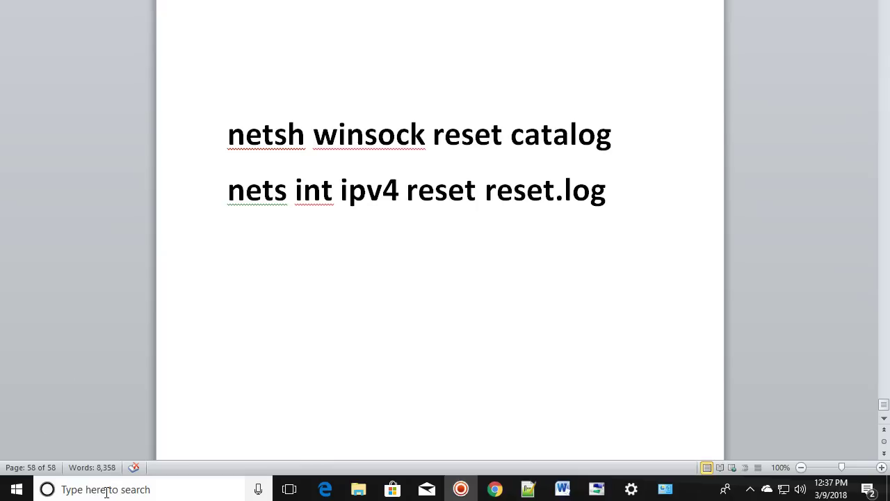
Search for cmd and launch Command Prompt as administrator.
{"action": "left_click", "coordinate": [68, 490]}
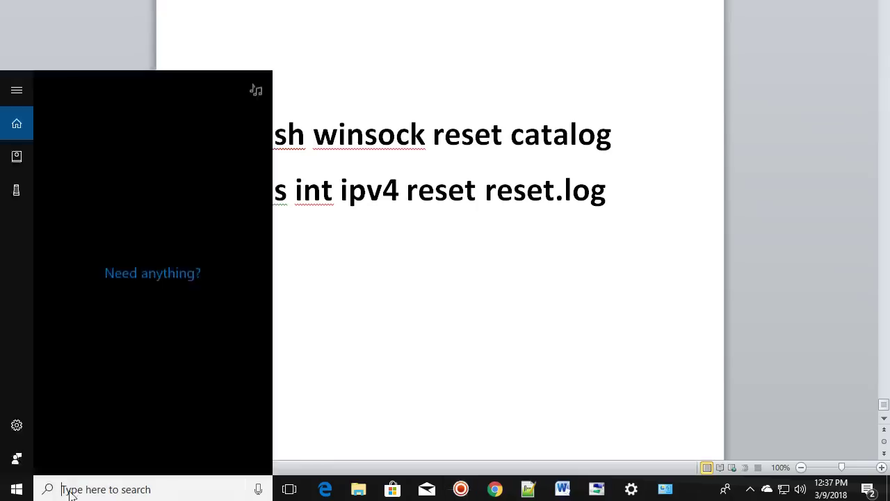
{"action": "type", "text": "cm"}
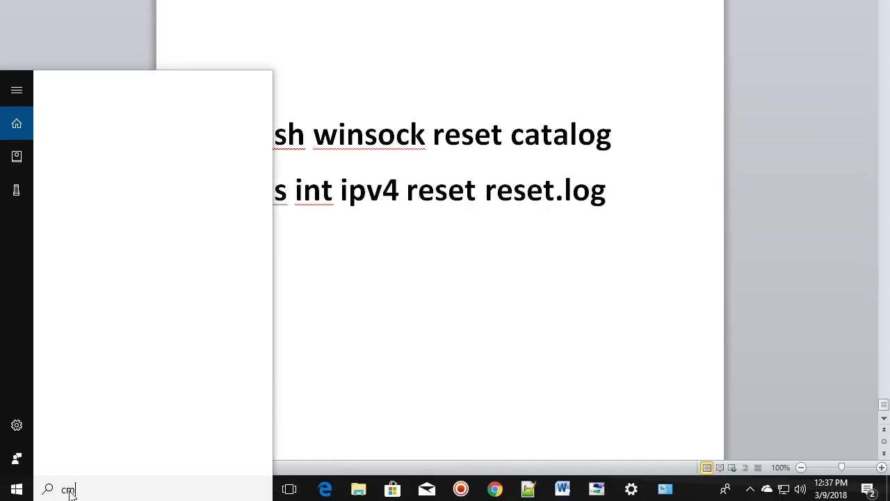
{"action": "type", "text": "d"}
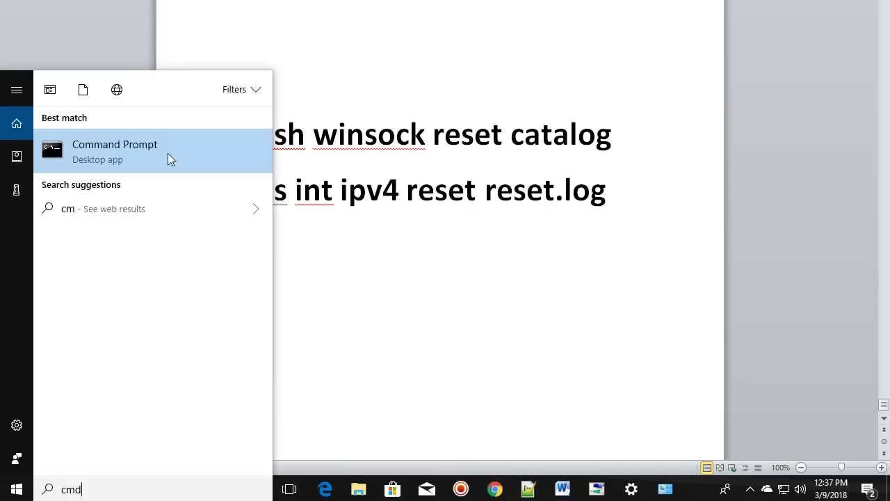
{"action": "left_click", "coordinate": [131, 150]}
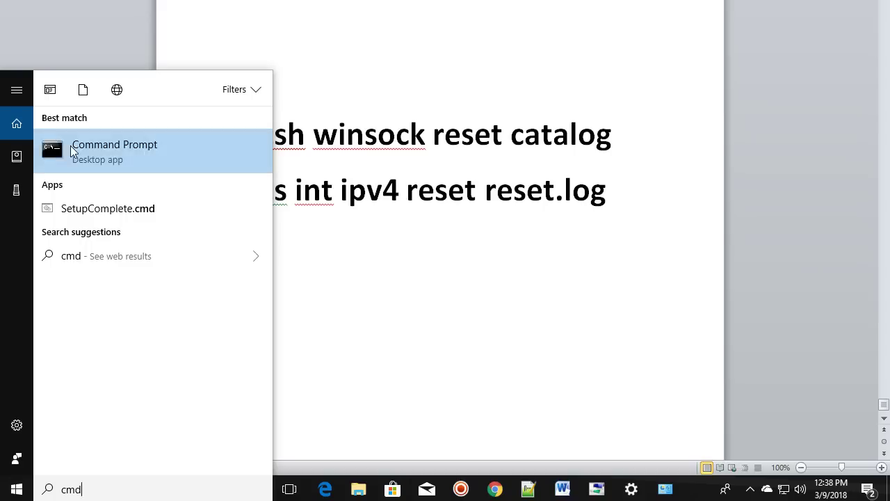
{"action": "right_click", "coordinate": [71, 150]}
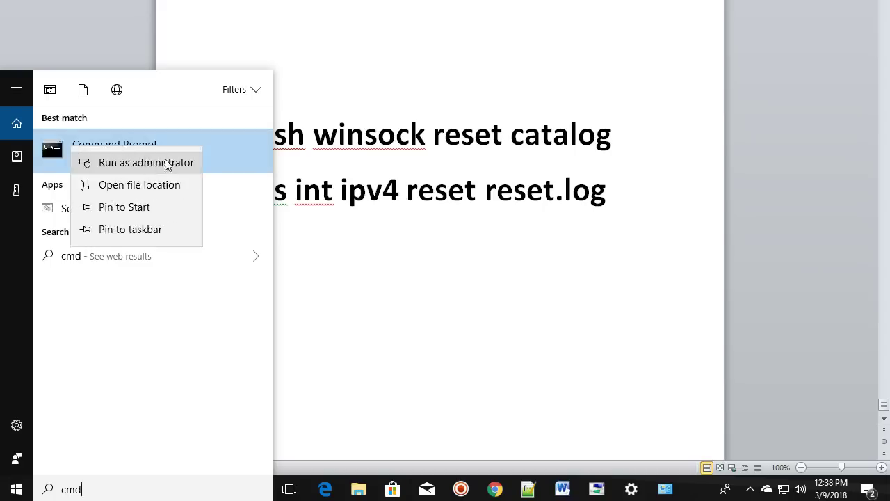
{"action": "key", "text": "Escape"}
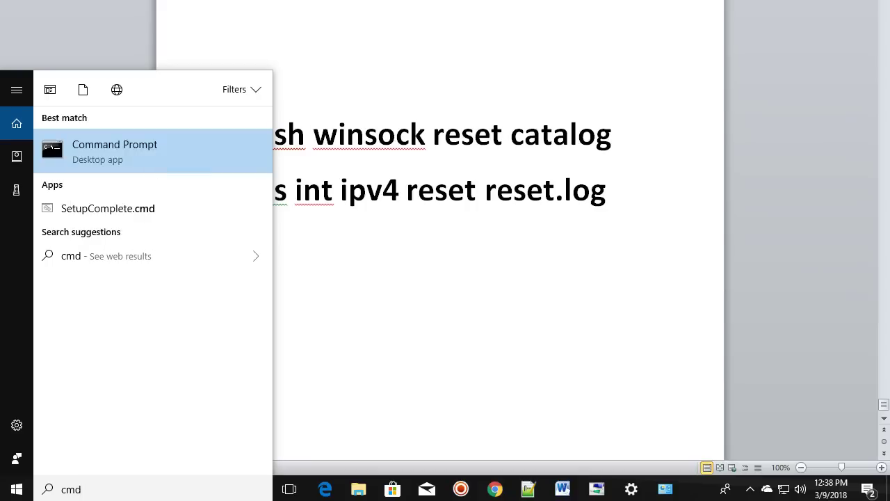
{"action": "key", "text": "Return"}
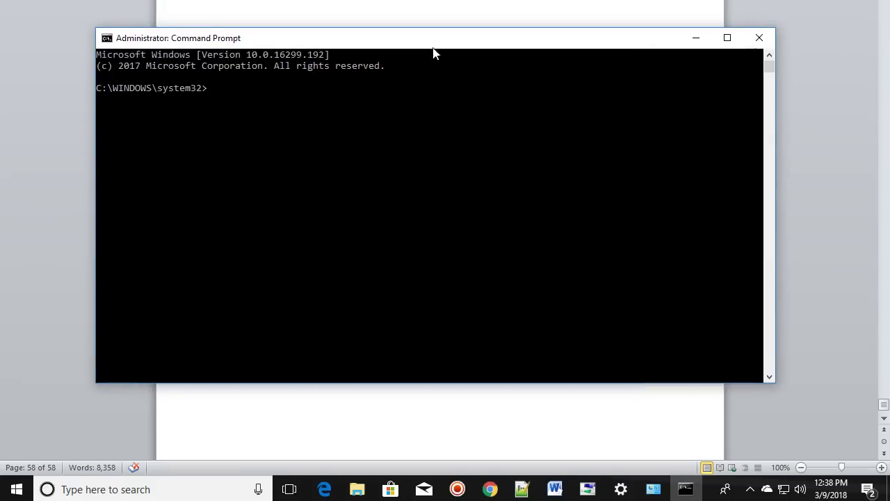
Copy the 'netsh winsock reset catalog' line from the Word notes.
{"action": "left_click_drag", "start_coordinate": [453, 45], "coordinate": [449, 178]}
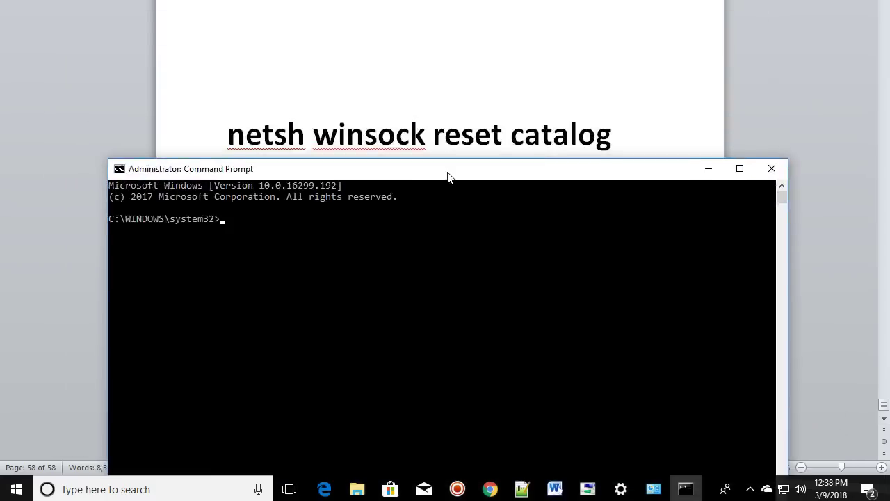
{"action": "left_click", "coordinate": [226, 139]}
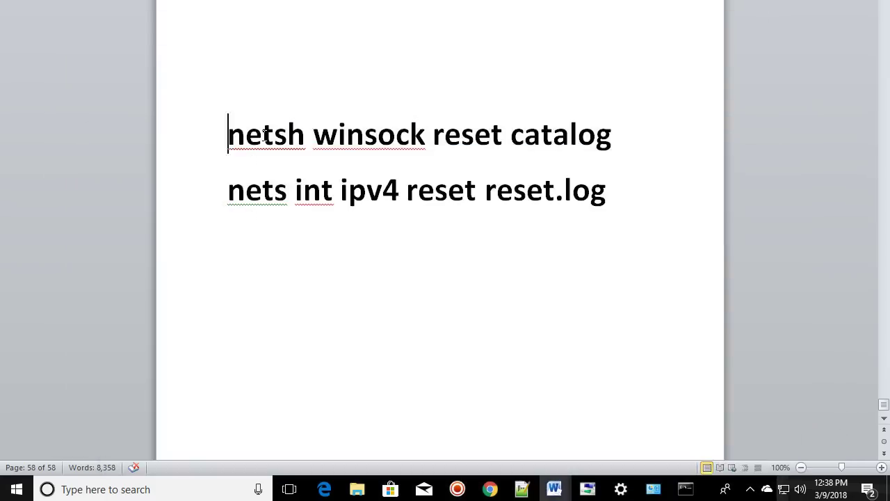
{"action": "left_click_drag", "start_coordinate": [614, 138], "coordinate": [208, 135]}
{"action": "right_click", "coordinate": [279, 141]}
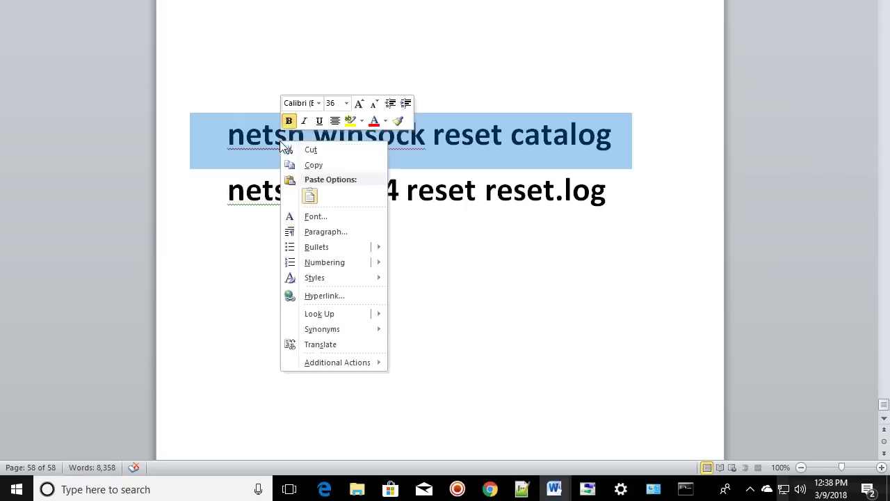
{"action": "left_click", "coordinate": [313, 165]}
{"action": "left_click", "coordinate": [526, 313]}
{"action": "left_click_drag", "start_coordinate": [224, 136], "coordinate": [616, 137]}
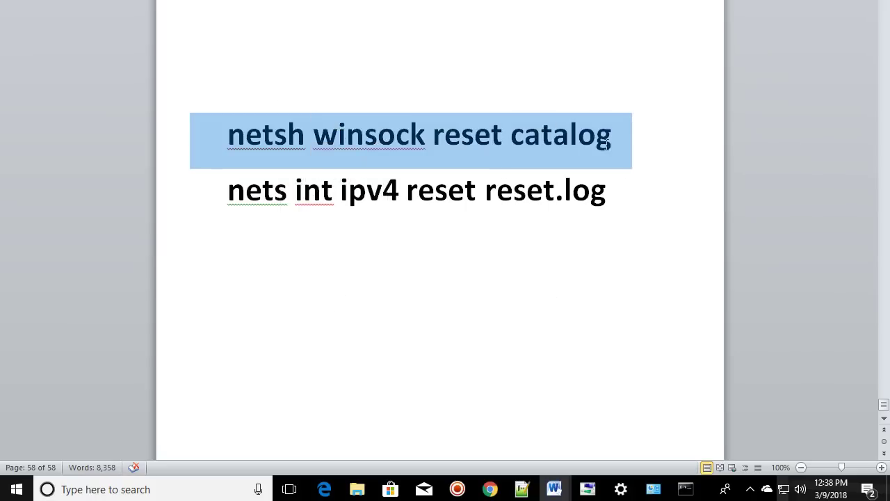
Paste the command into the admin Command Prompt, then erase the pasted text.
{"action": "left_click", "coordinate": [685, 491]}
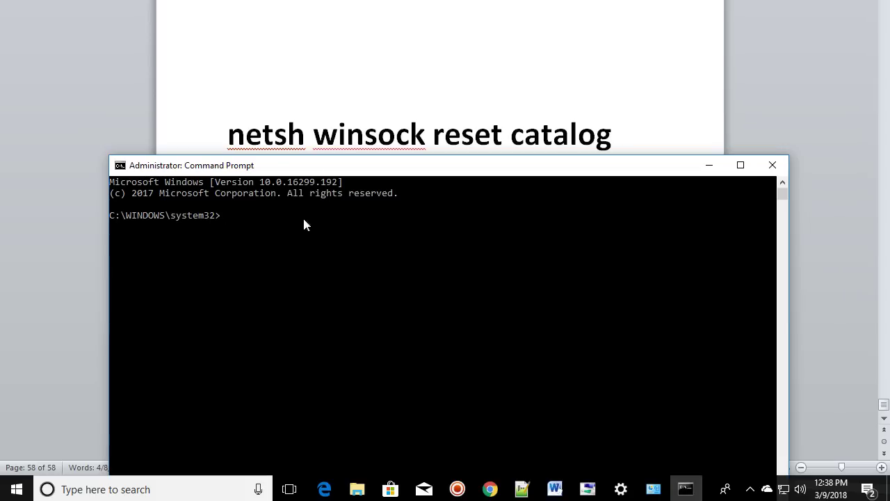
{"action": "right_click", "coordinate": [235, 217]}
{"action": "left_click", "coordinate": [251, 218]}
{"action": "left_click", "coordinate": [256, 249]}
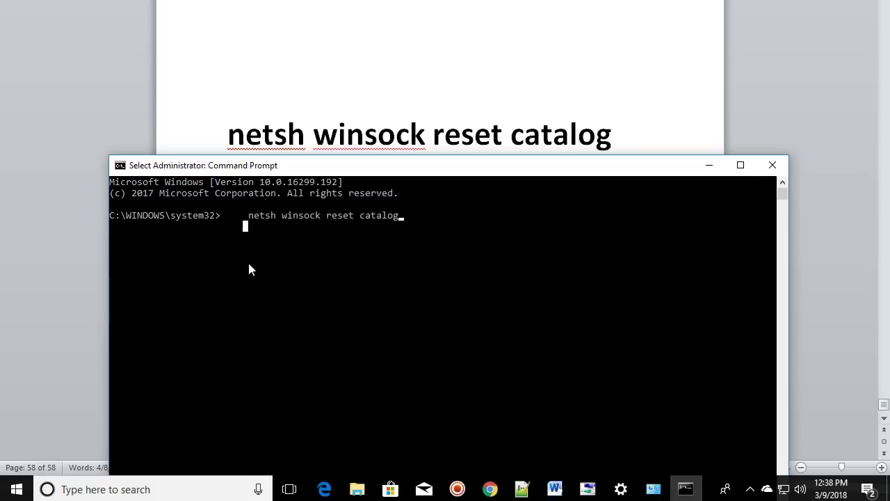
{"action": "left_click", "coordinate": [245, 259]}
{"action": "key", "text": "BackSpace"}
{"action": "key", "text": "BackSpace"}
{"action": "key", "text": "BackSpace"}
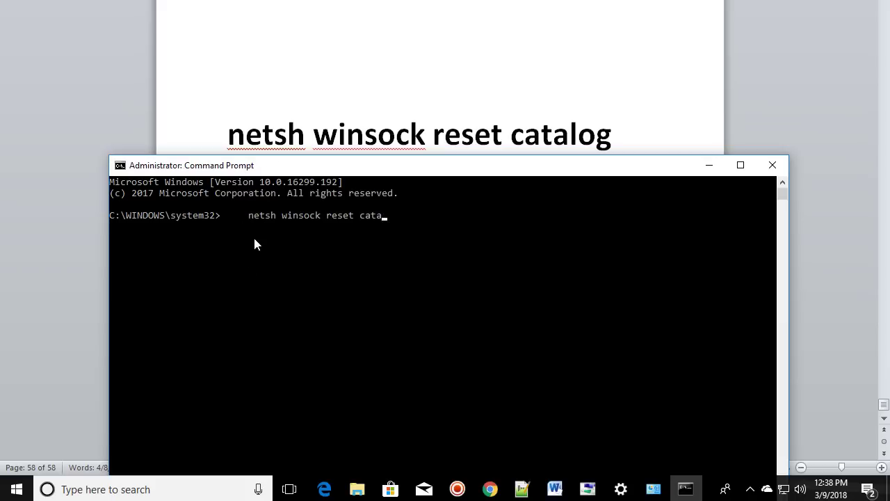
{"action": "key", "text": "BackSpace"}
{"action": "key", "text": "BackSpace"}
{"action": "key", "text": "BackSpace"}
{"action": "key", "text": "BackSpace"}
{"action": "key", "text": "BackSpace"}
{"action": "key", "text": "BackSpace"}
{"action": "key", "text": "BackSpace"}
{"action": "key", "text": "BackSpace"}
{"action": "key", "text": "BackSpace"}
{"action": "key", "text": "BackSpace"}
{"action": "key", "text": "BackSpace"}
{"action": "key", "text": "BackSpace"}
{"action": "key", "text": "BackSpace"}
{"action": "key", "text": "BackSpace"}
{"action": "key", "text": "BackSpace"}
{"action": "key", "text": "BackSpace"}
{"action": "key", "text": "BackSpace"}
{"action": "key", "text": "BackSpace"}
{"action": "key", "text": "BackSpace"}
{"action": "key", "text": "BackSpace"}
{"action": "key", "text": "BackSpace"}
{"action": "key", "text": "BackSpace"}
{"action": "key", "text": "BackSpace"}
{"action": "key", "text": "BackSpace"}
{"action": "key", "text": "BackSpace"}
{"action": "key", "text": "BackSpace"}
{"action": "key", "text": "BackSpace"}
{"action": "key", "text": "BackSpace"}
{"action": "key", "text": "BackSpace"}
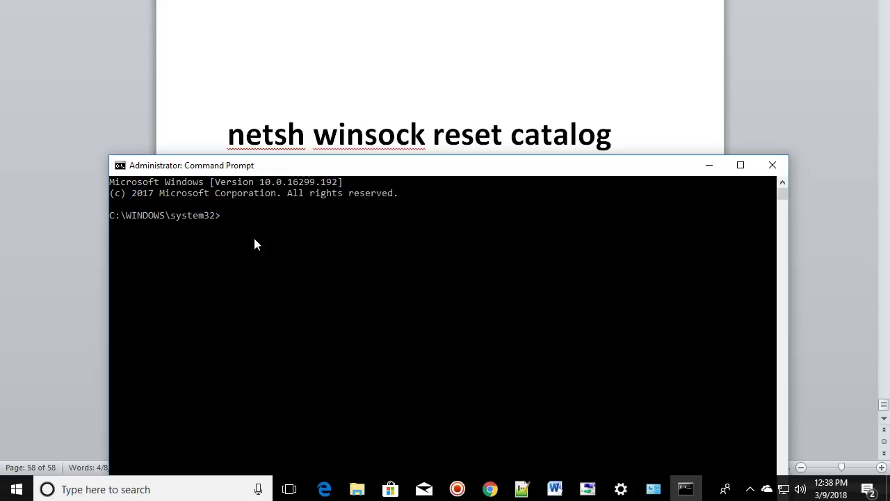
Re-paste 'netsh winsock reset catalog', strip its leading spaces and run it.
{"action": "right_click", "coordinate": [255, 239]}
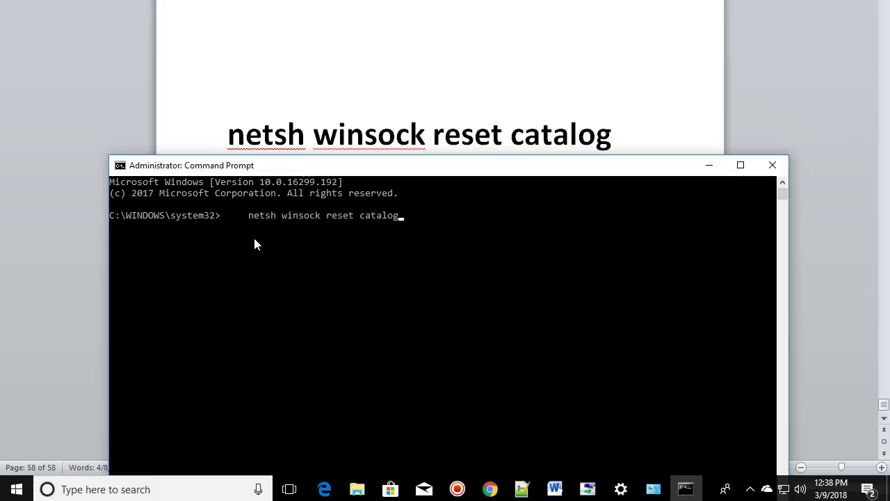
{"action": "key", "text": "Left"}
{"action": "key", "text": "Left"}
{"action": "key", "text": "Left"}
{"action": "key", "text": "Left"}
{"action": "key", "text": "Left"}
{"action": "key", "text": "Left"}
{"action": "key", "text": "Left"}
{"action": "key", "text": "Left"}
{"action": "key", "text": "Left"}
{"action": "key", "text": "Left"}
{"action": "key", "text": "Left"}
{"action": "key", "text": "Left"}
{"action": "key", "text": "Left"}
{"action": "key", "text": "Left"}
{"action": "key", "text": "Left"}
{"action": "key", "text": "Left"}
{"action": "key", "text": "Left"}
{"action": "key", "text": "Left"}
{"action": "key", "text": "Left"}
{"action": "key", "text": "Left"}
{"action": "key", "text": "Left"}
{"action": "key", "text": "Left"}
{"action": "key", "text": "Left"}
{"action": "key", "text": "Left"}
{"action": "key", "text": "BackSpace"}
{"action": "key", "text": "BackSpace"}
{"action": "key", "text": "BackSpace"}
{"action": "key", "text": "BackSpace"}
{"action": "key", "text": "BackSpace"}
{"action": "key", "text": "Right"}
{"action": "key", "text": "Right"}
{"action": "key", "text": "Right"}
{"action": "key", "text": "Right"}
{"action": "key", "text": "Right"}
{"action": "key", "text": "Right"}
{"action": "key", "text": "Right"}
{"action": "key", "text": "Right"}
{"action": "key", "text": "Right"}
{"action": "key", "text": "Right"}
{"action": "key", "text": "Right"}
{"action": "key", "text": "Right"}
{"action": "key", "text": "Right"}
{"action": "key", "text": "Right"}
{"action": "key", "text": "Right"}
{"action": "key", "text": "Right"}
{"action": "key", "text": "Right"}
{"action": "key", "text": "Right"}
{"action": "key", "text": "Right"}
{"action": "key", "text": "Right"}
{"action": "key", "text": "Right"}
{"action": "key", "text": "Right"}
{"action": "key", "text": "Right"}
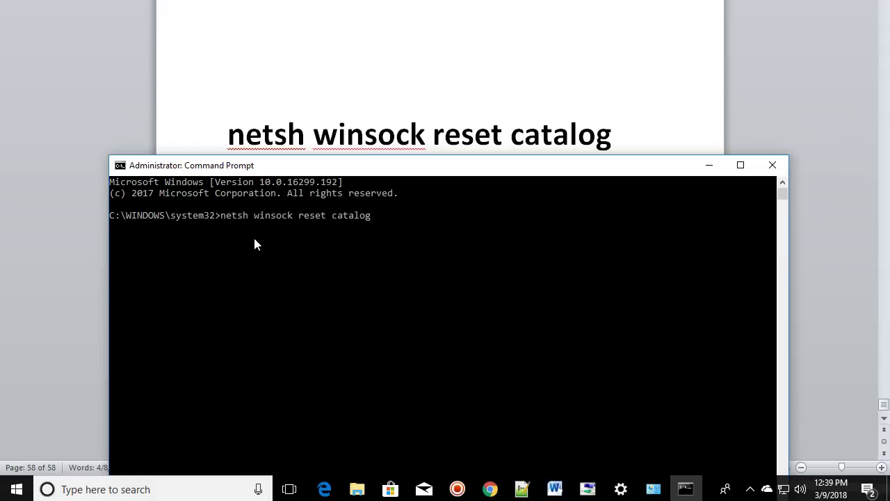
{"action": "key", "text": "Return"}
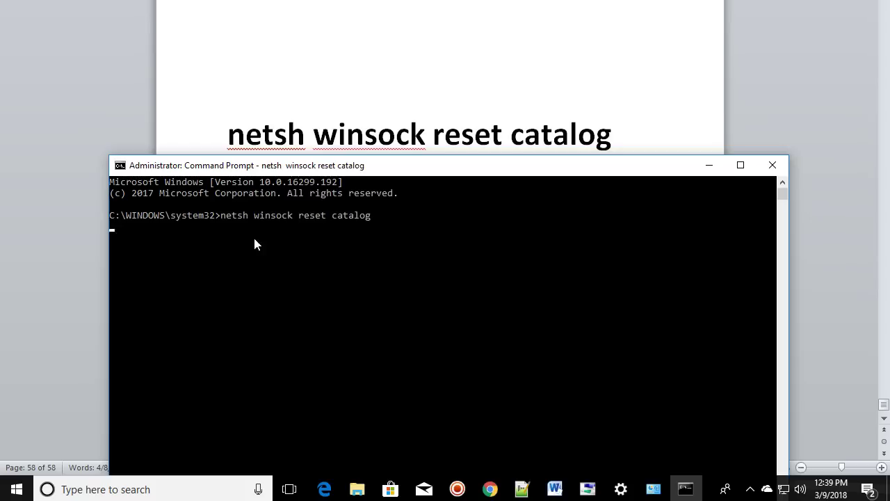
{"action": "left_click_drag", "start_coordinate": [372, 171], "coordinate": [395, 137]}
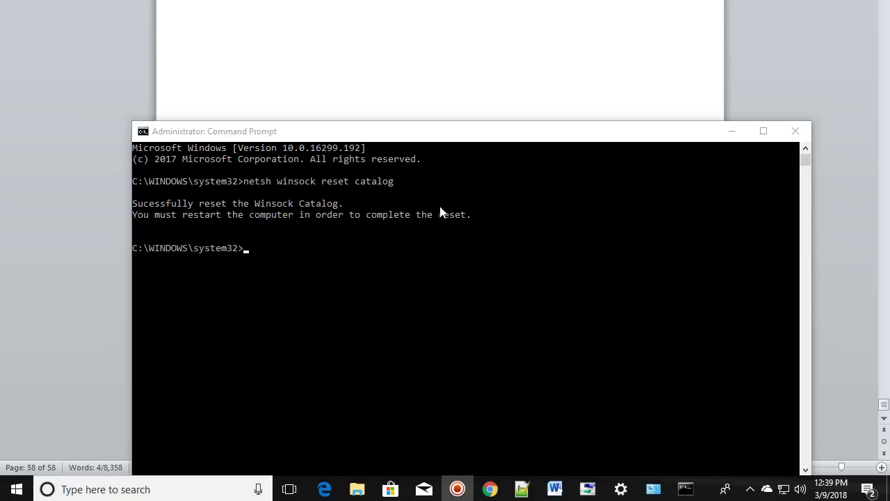
Copy the 'nets int ipv4 reset reset.log' line from the Word notes.
{"action": "left_click_drag", "start_coordinate": [527, 139], "coordinate": [512, 244]}
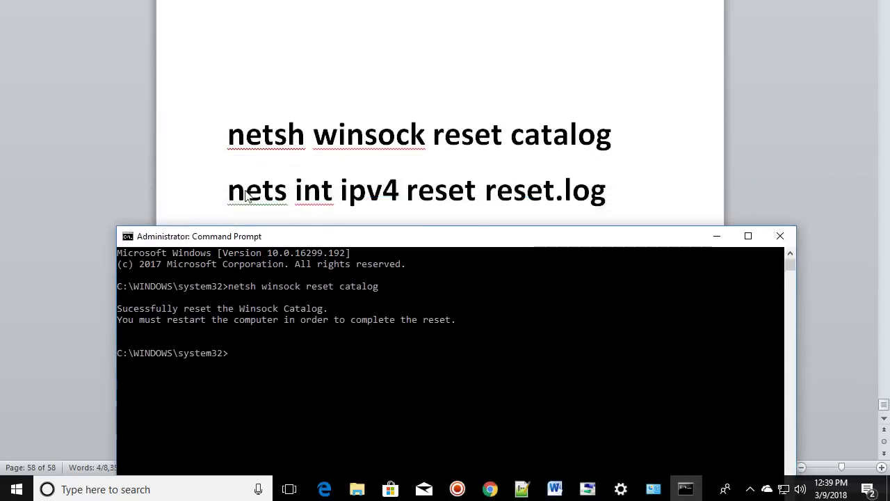
{"action": "left_click", "coordinate": [244, 201]}
{"action": "left_click", "coordinate": [369, 198]}
{"action": "left_click_drag", "start_coordinate": [245, 202], "coordinate": [571, 187]}
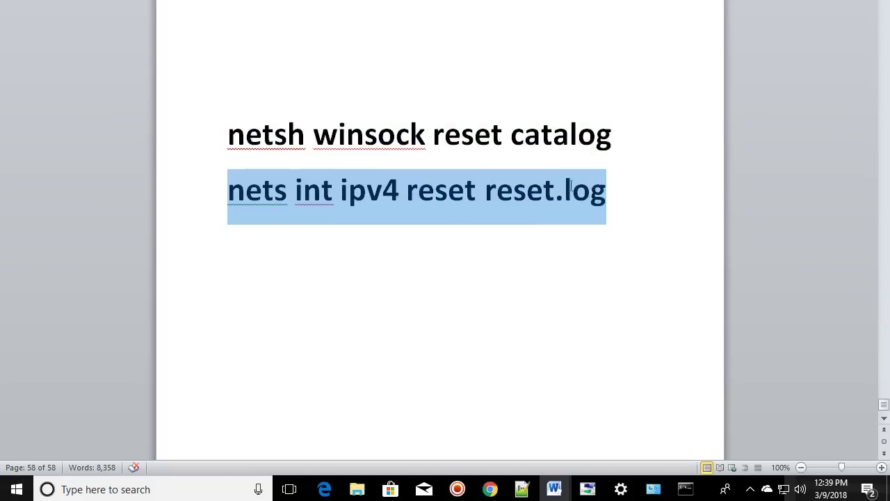
{"action": "right_click", "coordinate": [523, 199]}
{"action": "left_click", "coordinate": [573, 224]}
Paste and run the line in Command Prompt, which reports 'nets' is not recognized.
{"action": "left_click", "coordinate": [688, 489]}
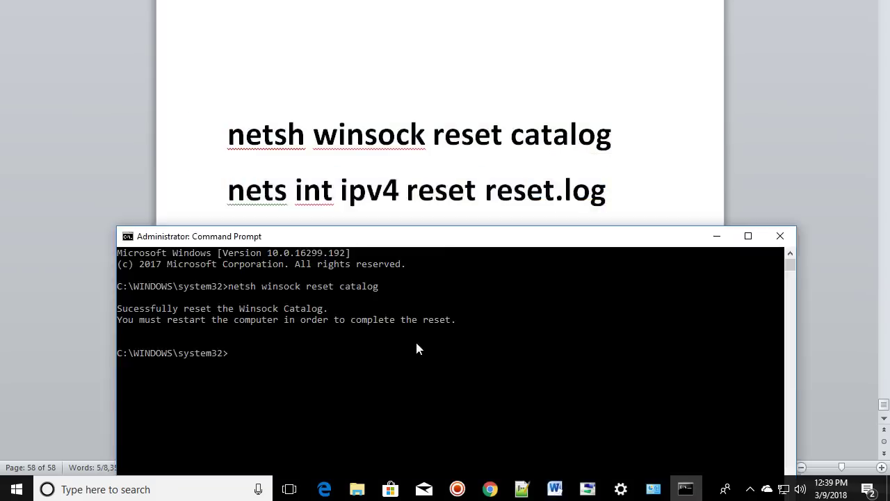
{"action": "left_click_drag", "start_coordinate": [431, 245], "coordinate": [426, 112]}
{"action": "right_click", "coordinate": [245, 230]}
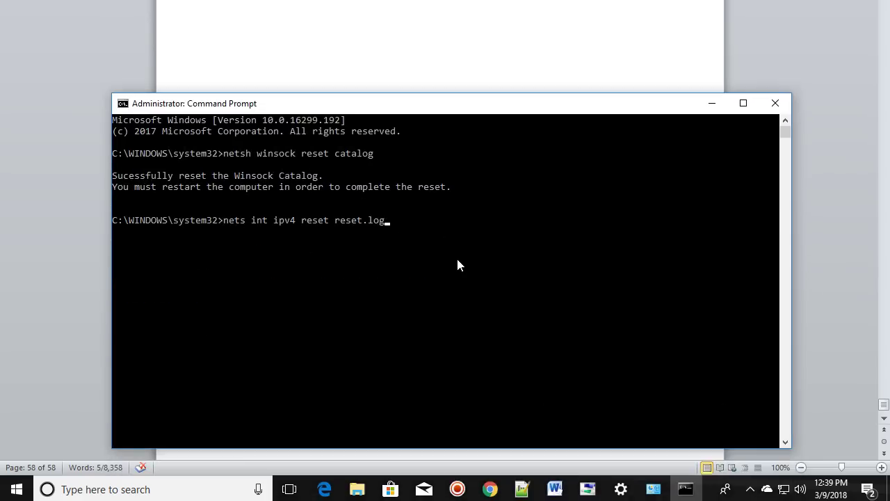
{"action": "key", "text": "Return"}
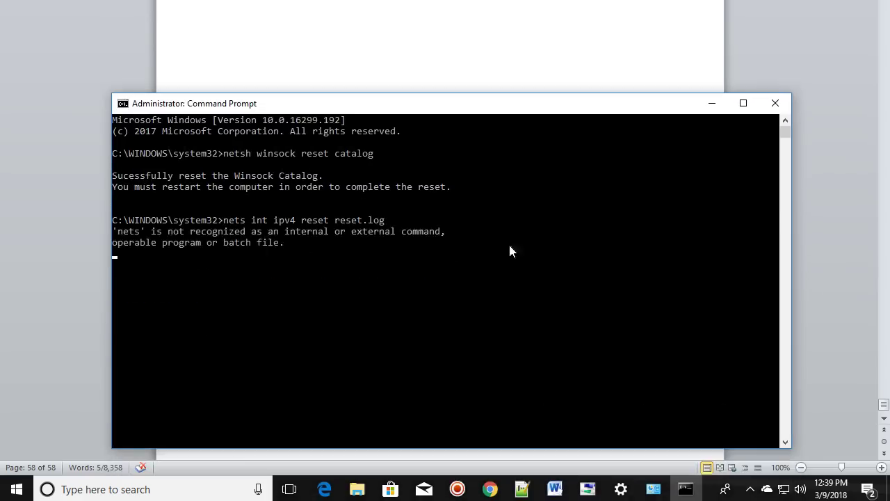
{"action": "left_click_drag", "start_coordinate": [448, 109], "coordinate": [459, 118]}
{"action": "left_click_drag", "start_coordinate": [480, 149], "coordinate": [437, 188]}
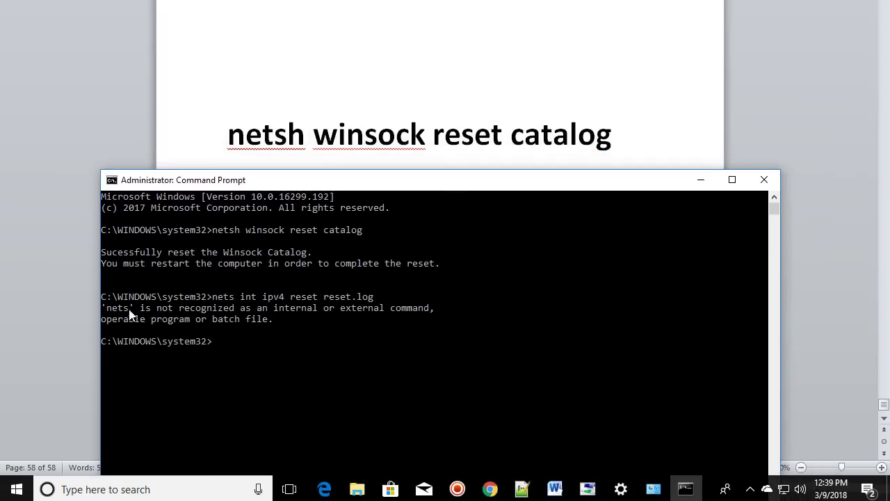
In the notes document, fix 'nets' to 'netsh' and copy the line 'netsh int ipv4 reset reset.log'.
{"action": "left_click", "coordinate": [321, 169]}
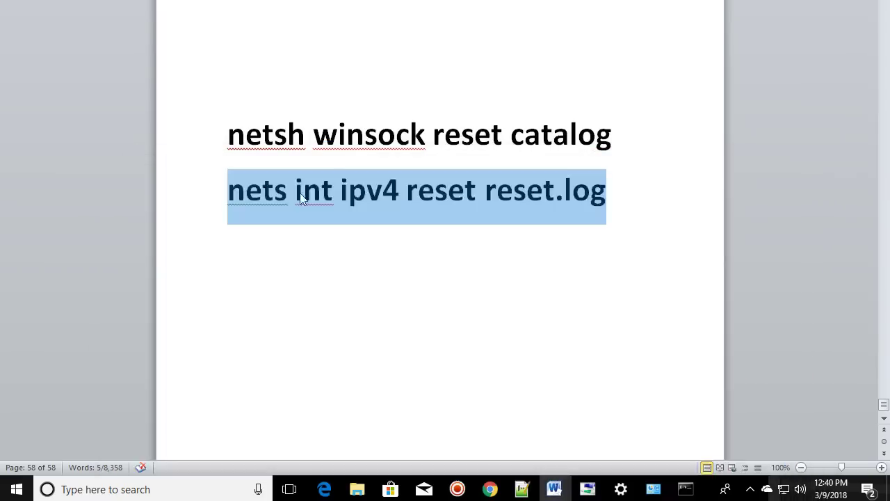
{"action": "left_click", "coordinate": [277, 200]}
{"action": "left_click", "coordinate": [292, 212]}
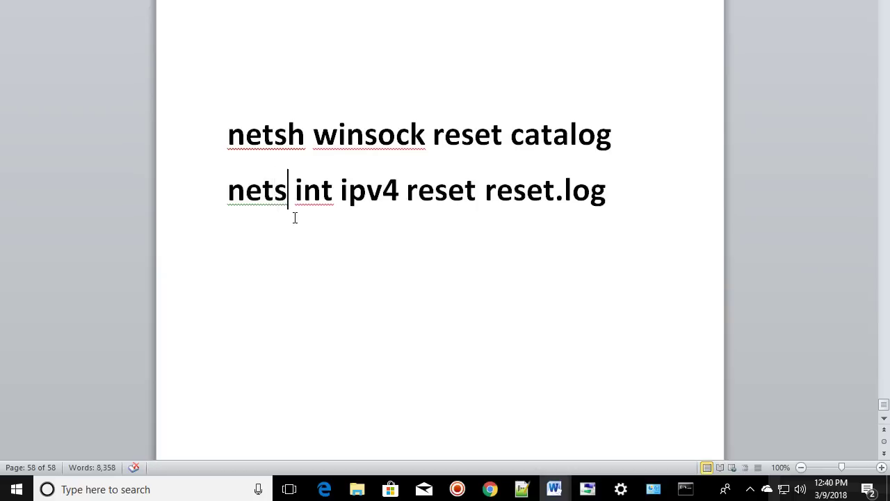
{"action": "type", "text": "h"}
{"action": "left_click_drag", "start_coordinate": [228, 192], "coordinate": [565, 190]}
{"action": "right_click", "coordinate": [564, 191]}
{"action": "left_click", "coordinate": [585, 212]}
Paste and run the IPv4 reset command in the admin Command Prompt, then move the console to the top.
{"action": "left_click", "coordinate": [686, 489]}
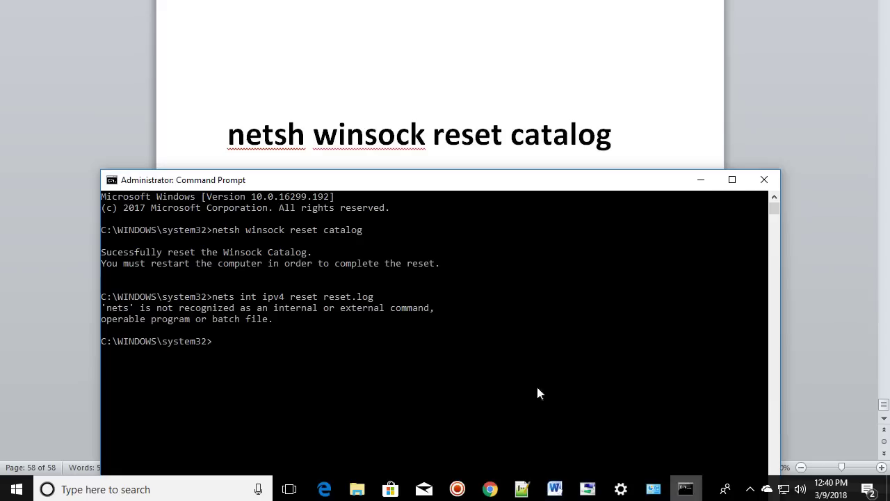
{"action": "right_click", "coordinate": [224, 348]}
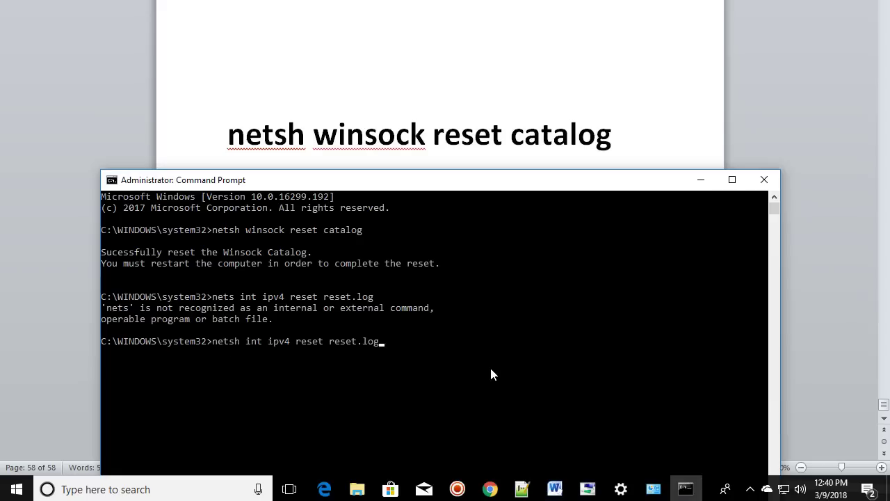
{"action": "key", "text": "Return"}
{"action": "left_click_drag", "start_coordinate": [433, 188], "coordinate": [445, 264]}
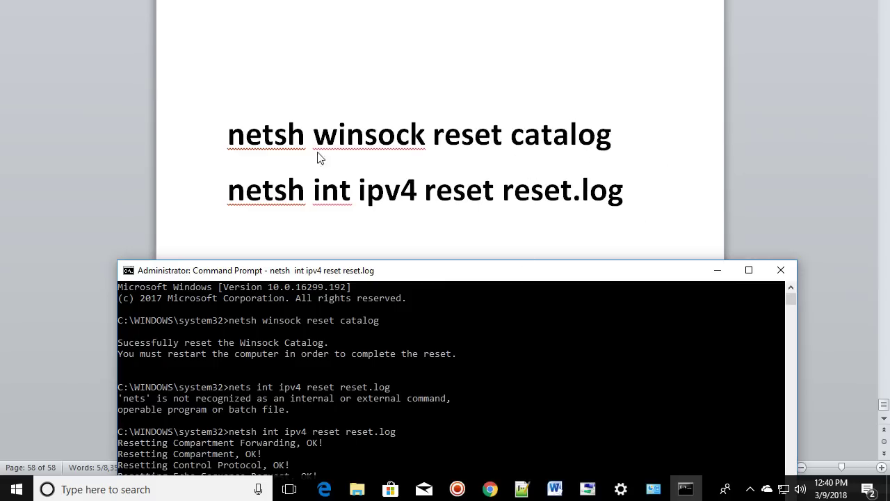
{"action": "left_click_drag", "start_coordinate": [475, 266], "coordinate": [464, 40]}
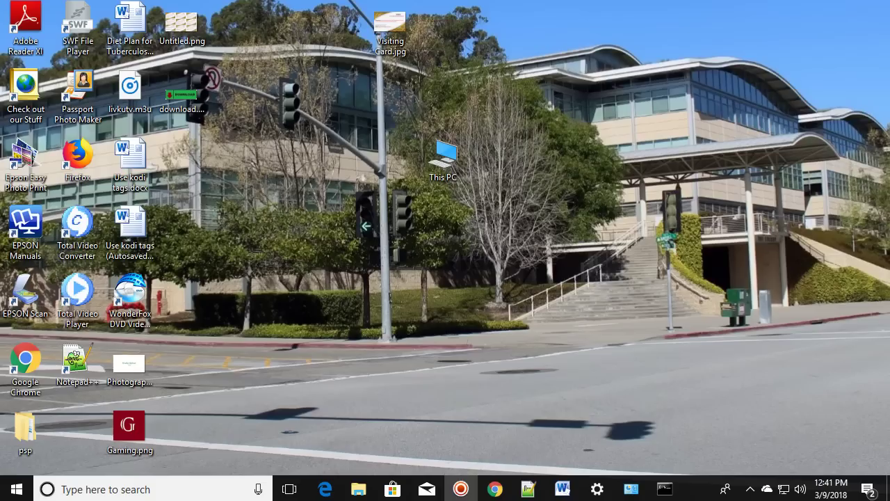
Open Computer Management from This PC, go to Device Manager, and bring up the Realtek PCIe FE adapter's options.
{"action": "right_click", "coordinate": [438, 162]}
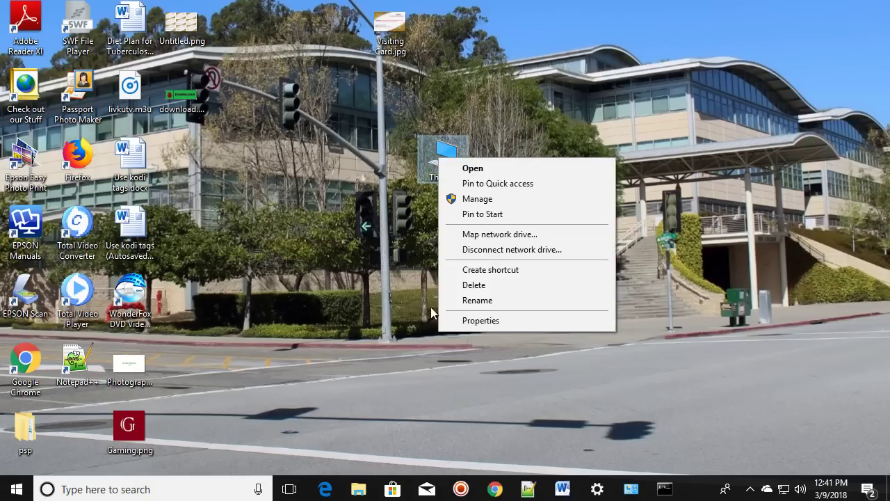
{"action": "left_click", "coordinate": [496, 200]}
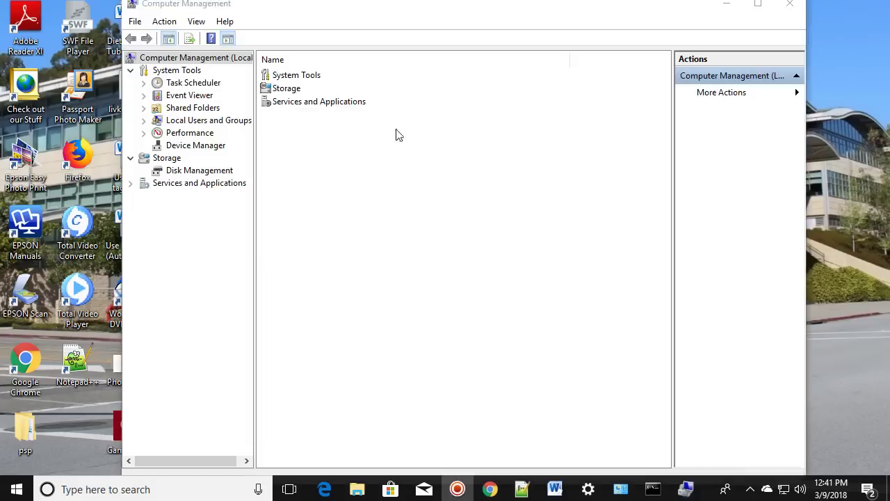
{"action": "left_click", "coordinate": [192, 145]}
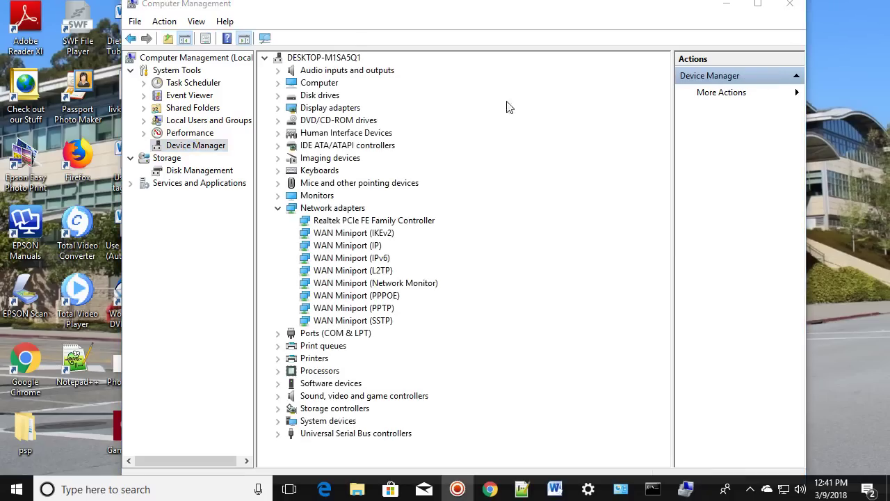
{"action": "right_click", "coordinate": [337, 225]}
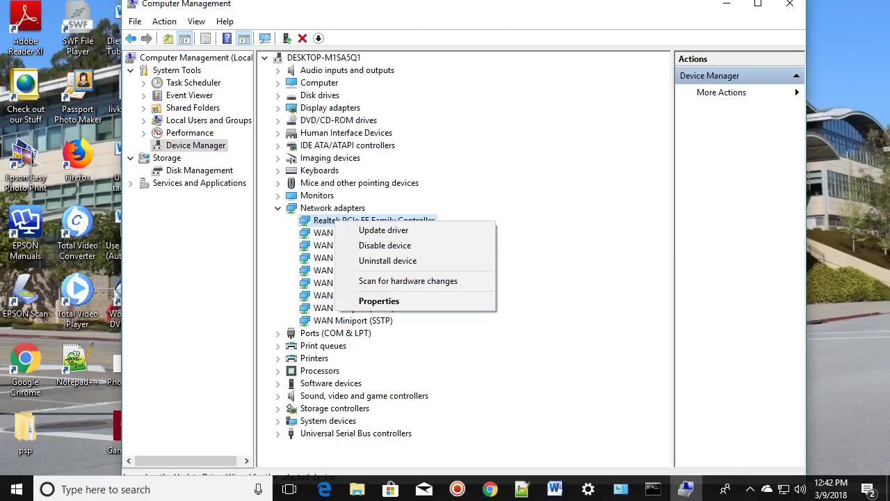
Choose Update driver for the Realtek PCIe FE Family Controller to open the Update Drivers wizard.
{"action": "left_click", "coordinate": [385, 230]}
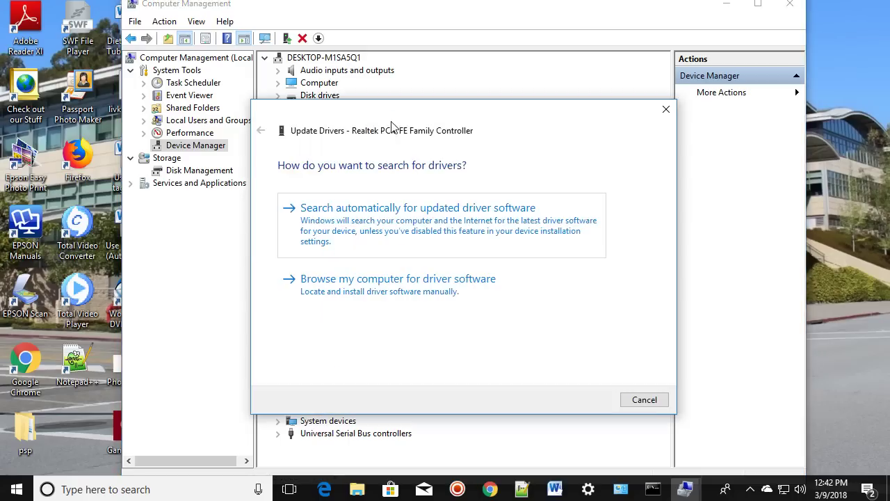